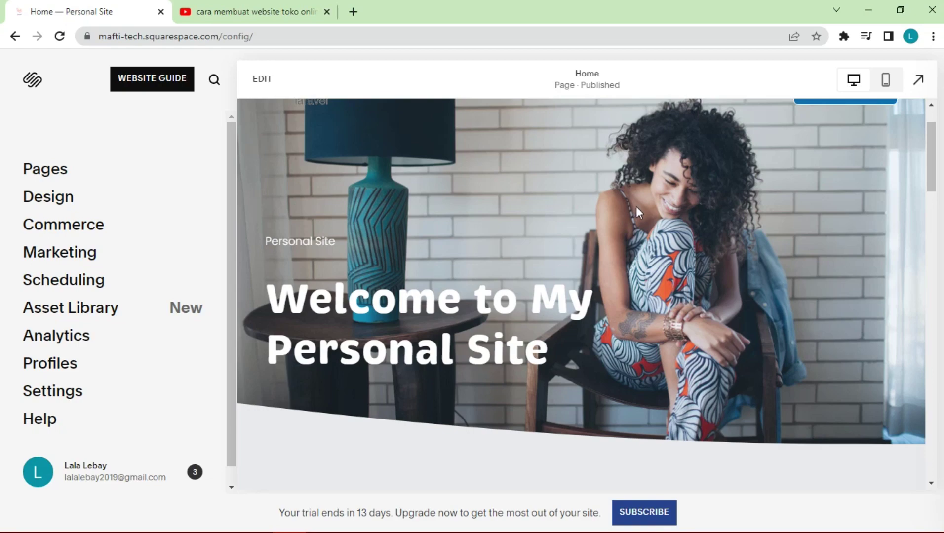
Step: Scroll the Home page preview down and back up
scroll(556, 265, down, 3)
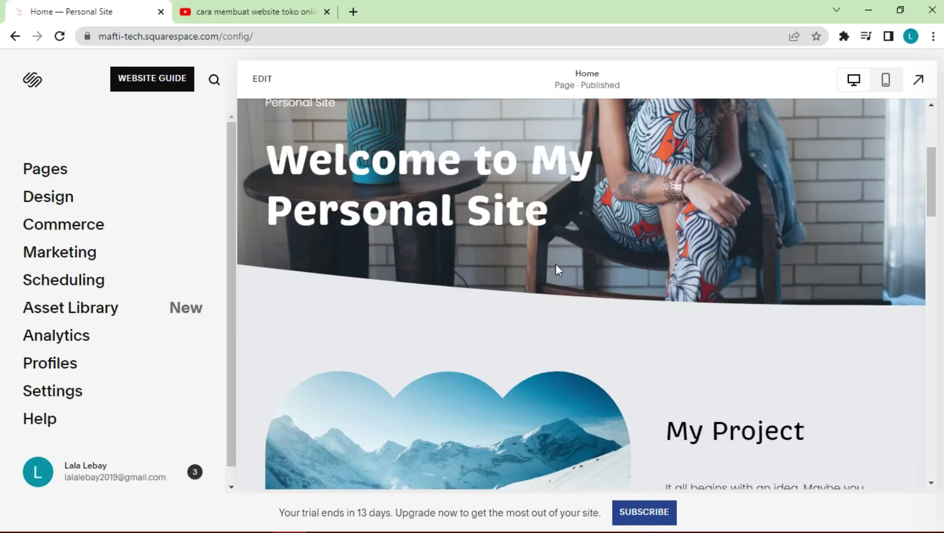
scroll(555, 263, up, 5)
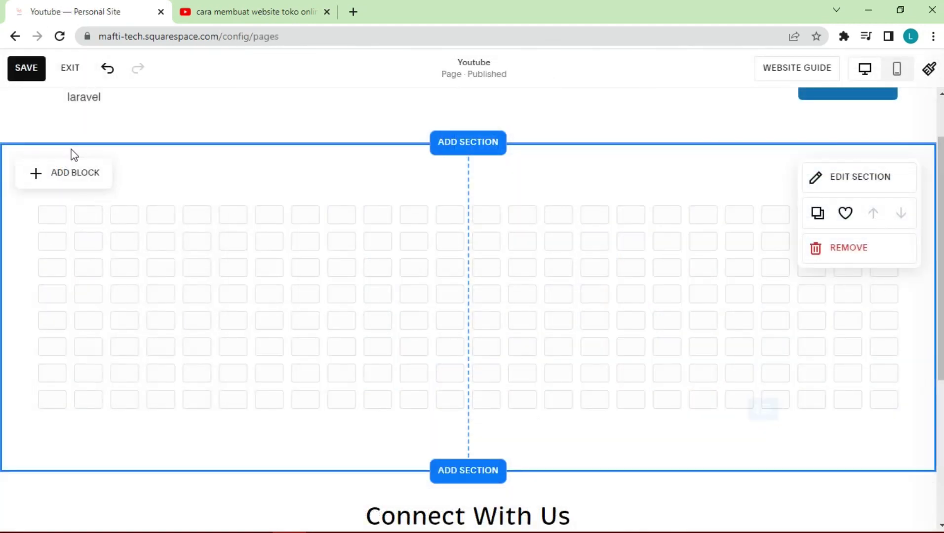
Step: Add a video block to the section and open its content settings
click(78, 179)
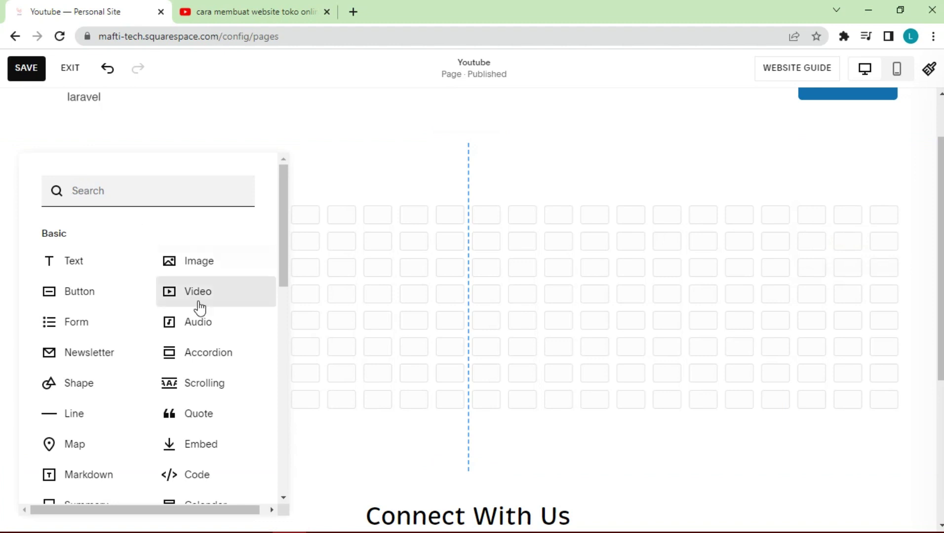
click(197, 299)
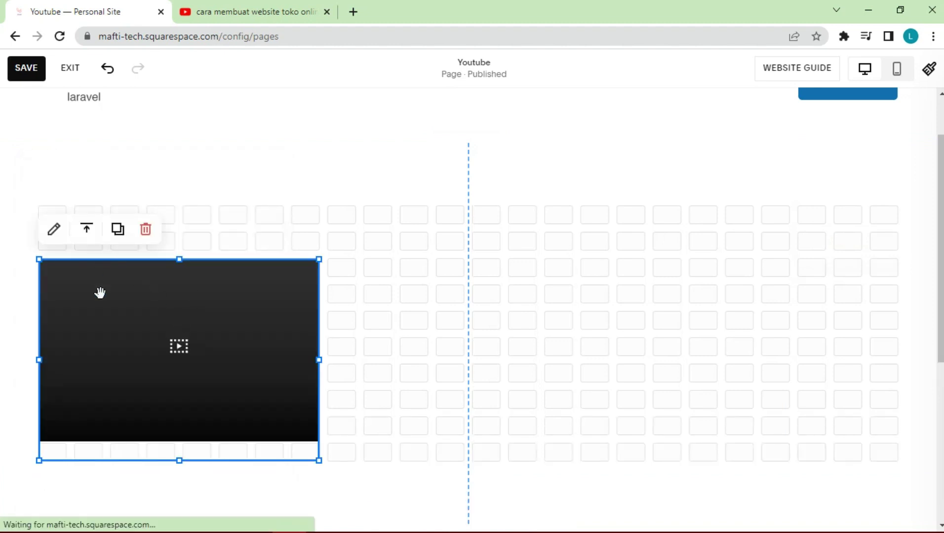
click(54, 229)
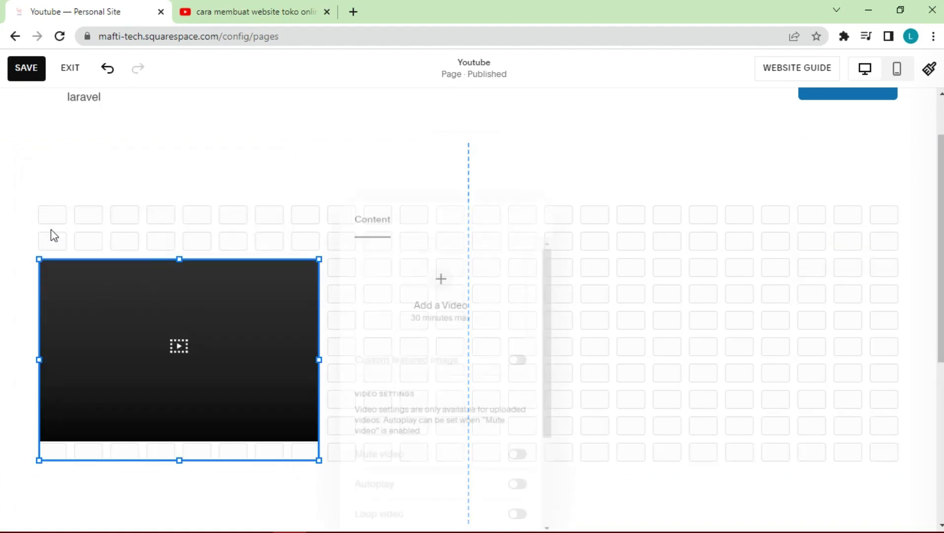
drag(416, 219, 444, 143)
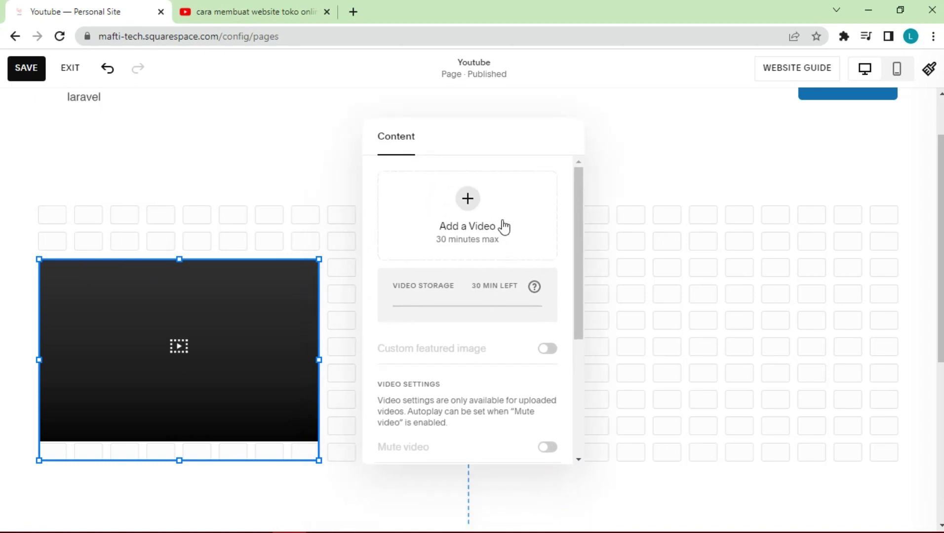
click(248, 233)
scroll(194, 243, up, 1)
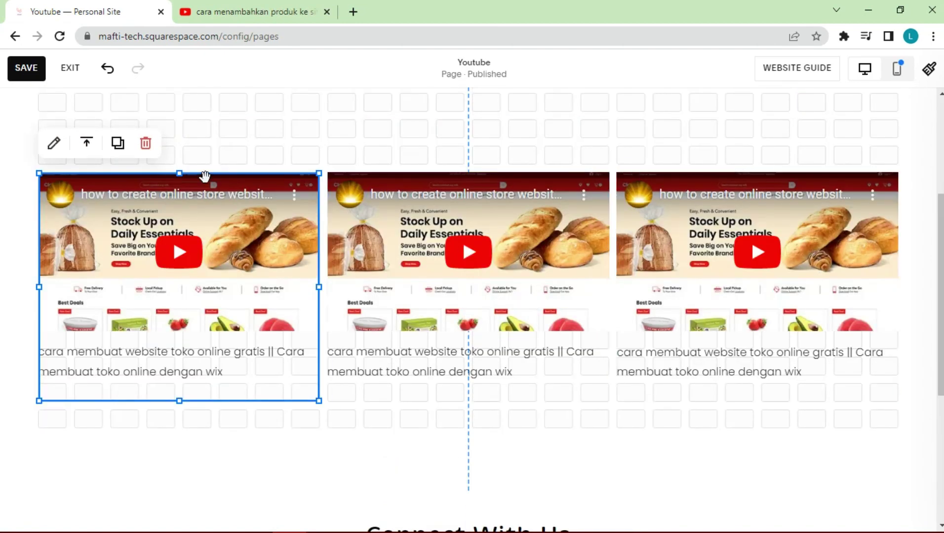
scroll(449, 348, down, 1)
Step: Drag the section's bottom edge down to make room for extra grid rows
click(524, 352)
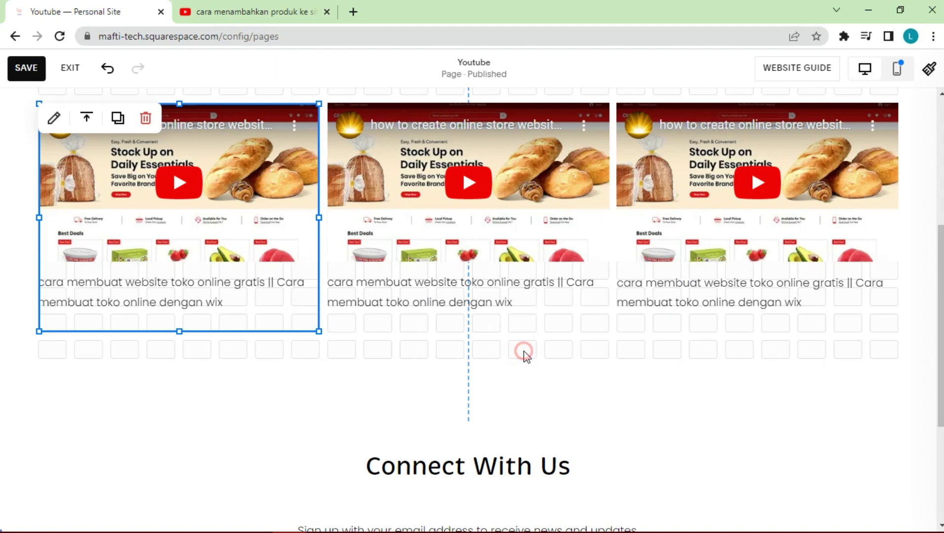
drag(762, 377, 763, 456)
drag(759, 375, 761, 404)
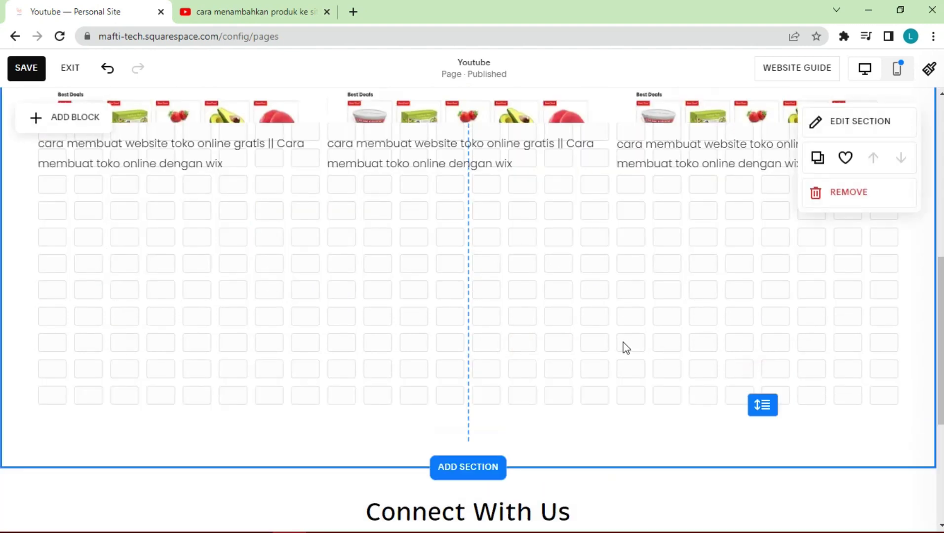
scroll(263, 217, up, 2)
Step: Select the three first-row video blocks together, then select and deselect the Youtube button
click(263, 217)
shift+click(465, 219)
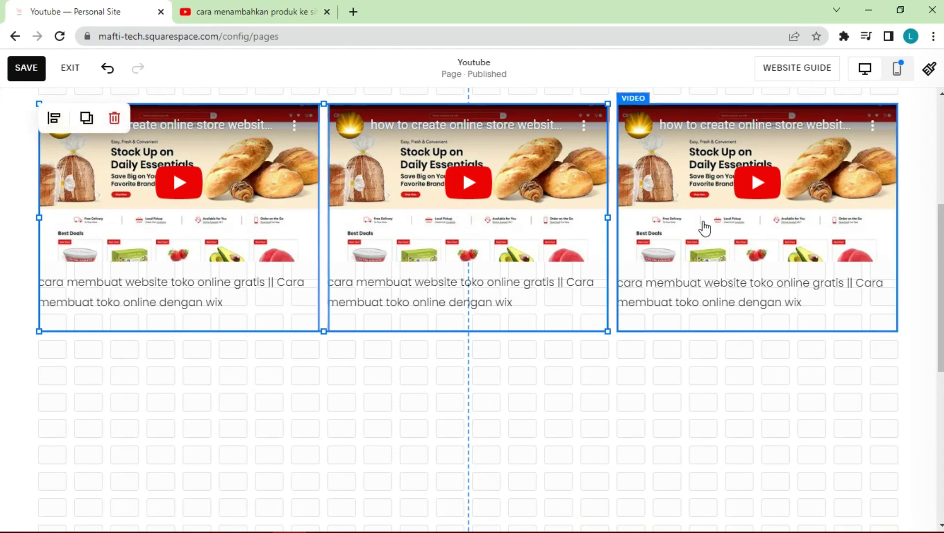
shift+click(709, 229)
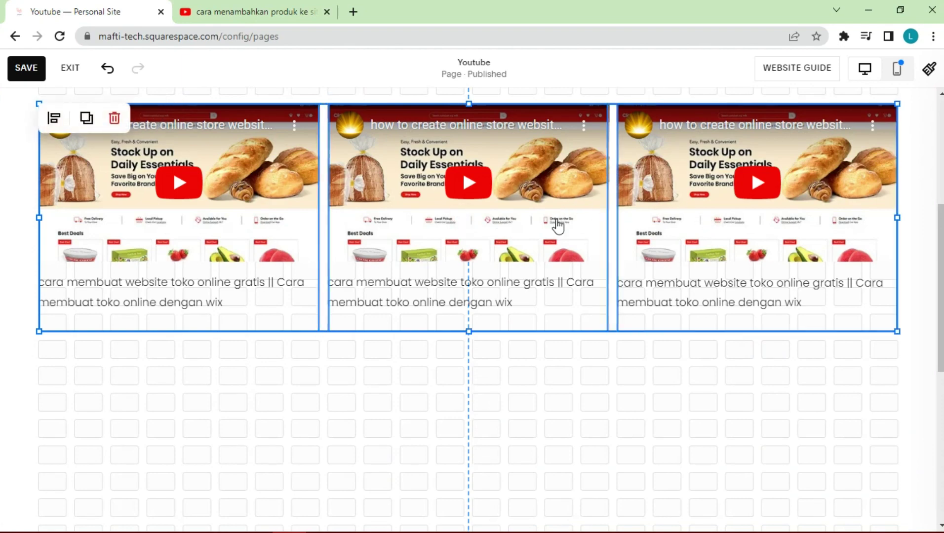
scroll(492, 356, up, 5)
click(494, 341)
click(508, 225)
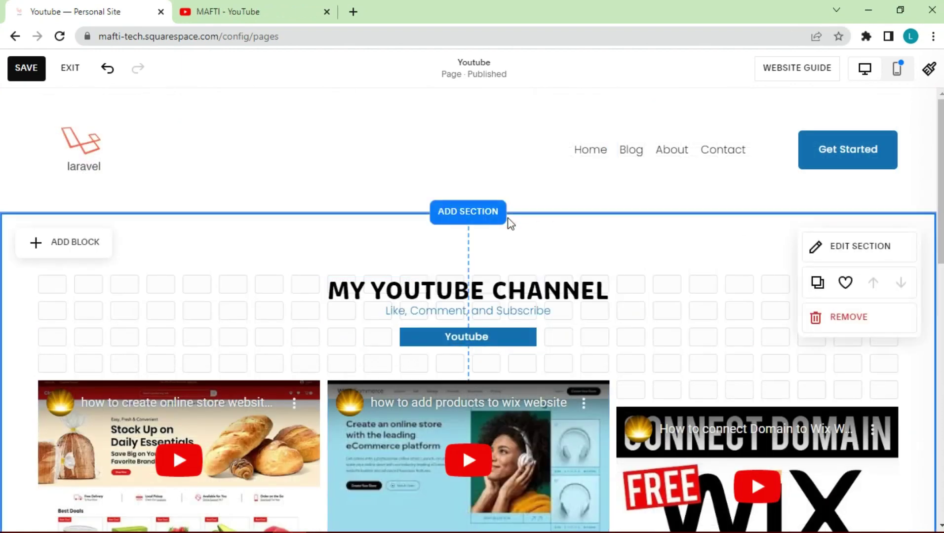
scroll(265, 294, down, 3)
scroll(463, 377, up, 1)
scroll(463, 376, down, 3)
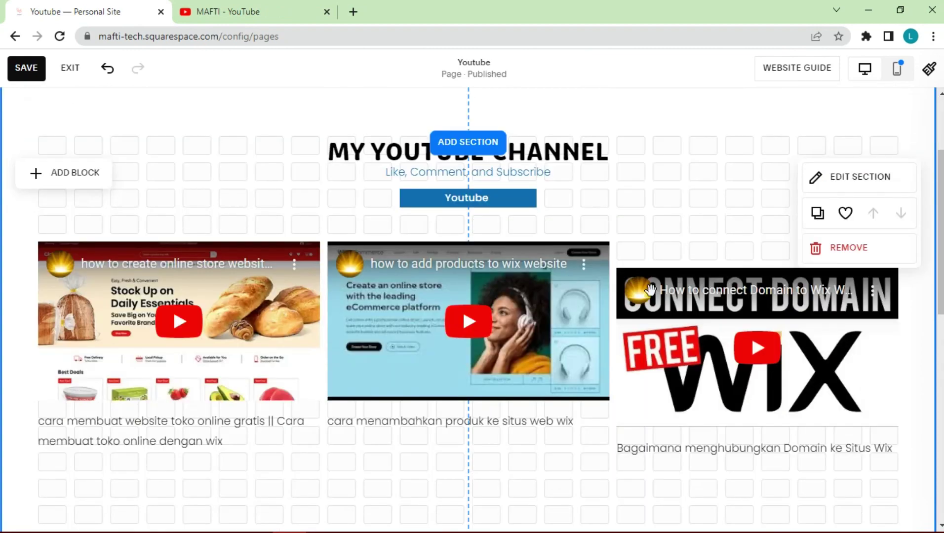
scroll(587, 314, up, 2)
Step: Select the third first-row video, the 'How to make a free website' video, then the section
click(684, 314)
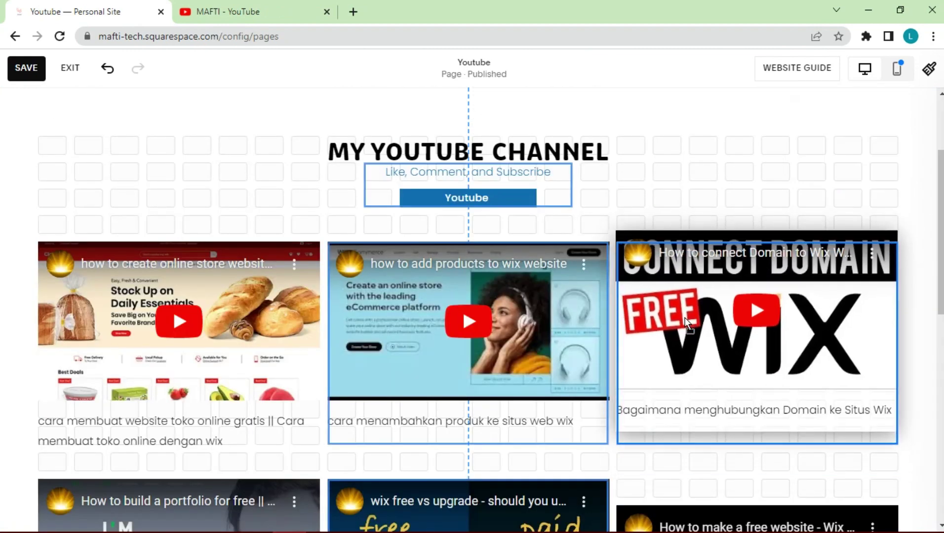
scroll(702, 425, down, 3)
click(696, 403)
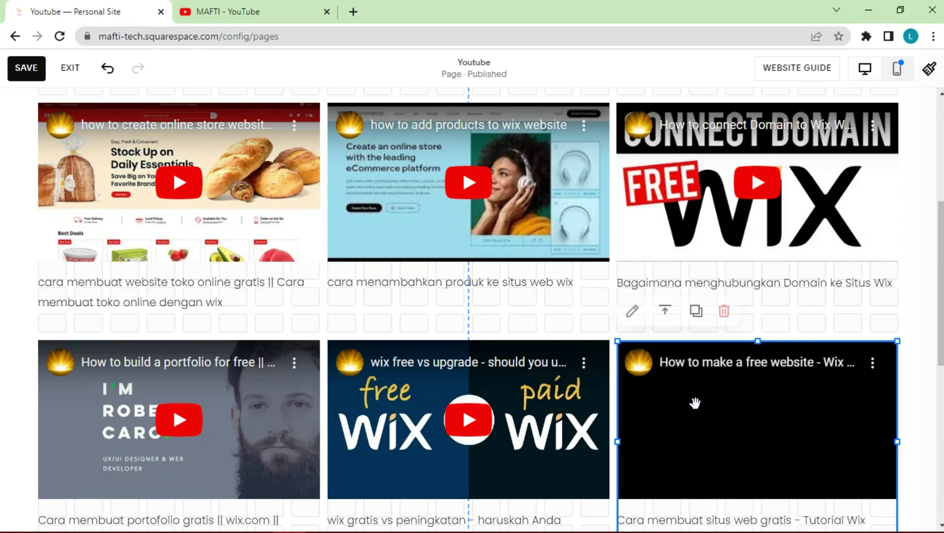
scroll(641, 385, down, 3)
click(652, 472)
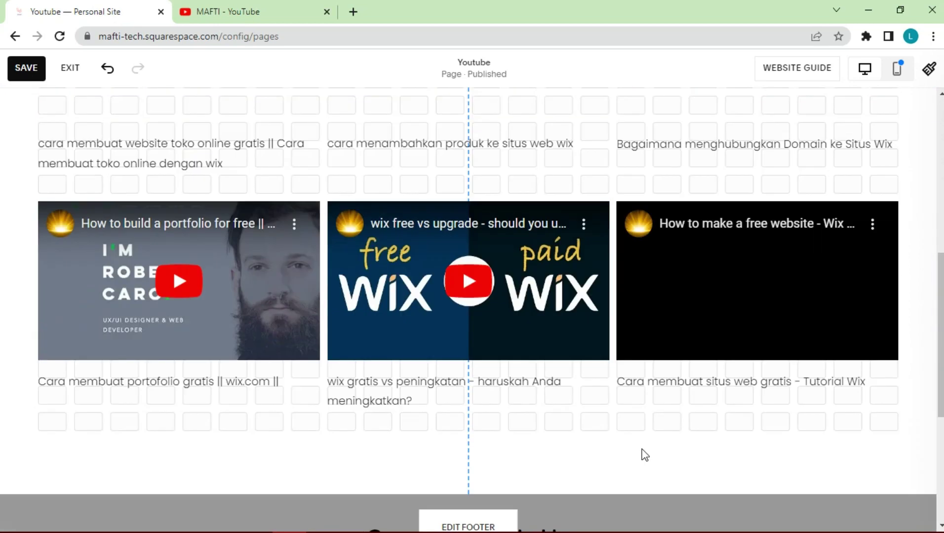
scroll(645, 454, up, 5)
scroll(642, 450, down, 3)
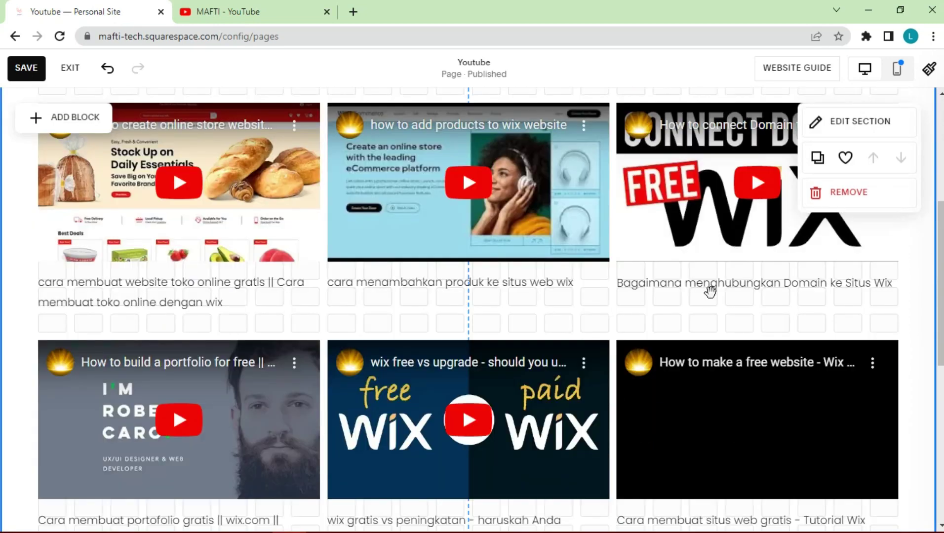
scroll(710, 289, up, 2)
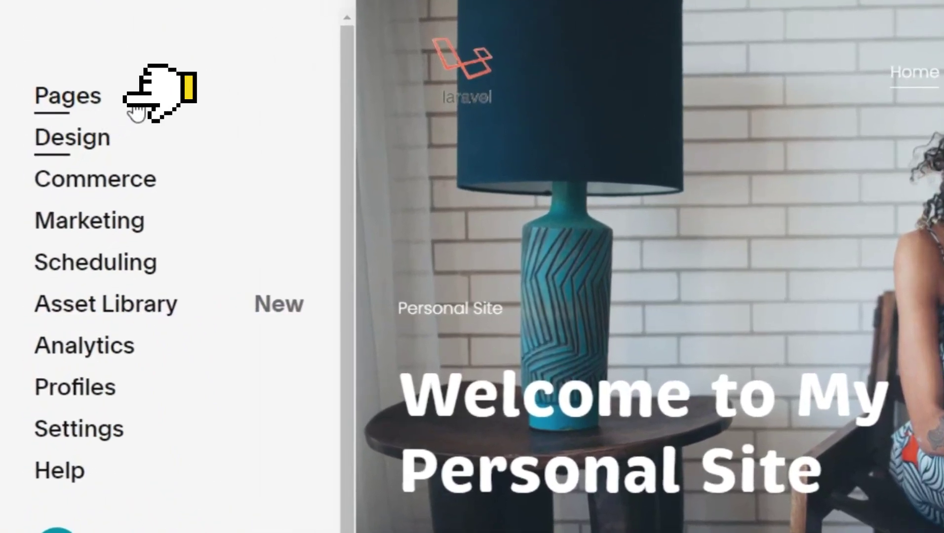
Step: Add a blank page under Not Linked and title it 'Youtube'
click(79, 101)
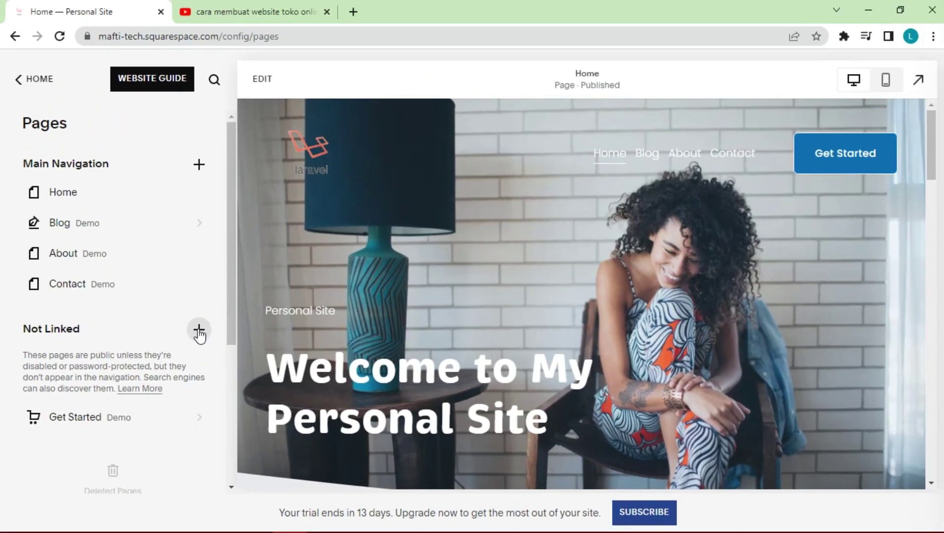
click(199, 331)
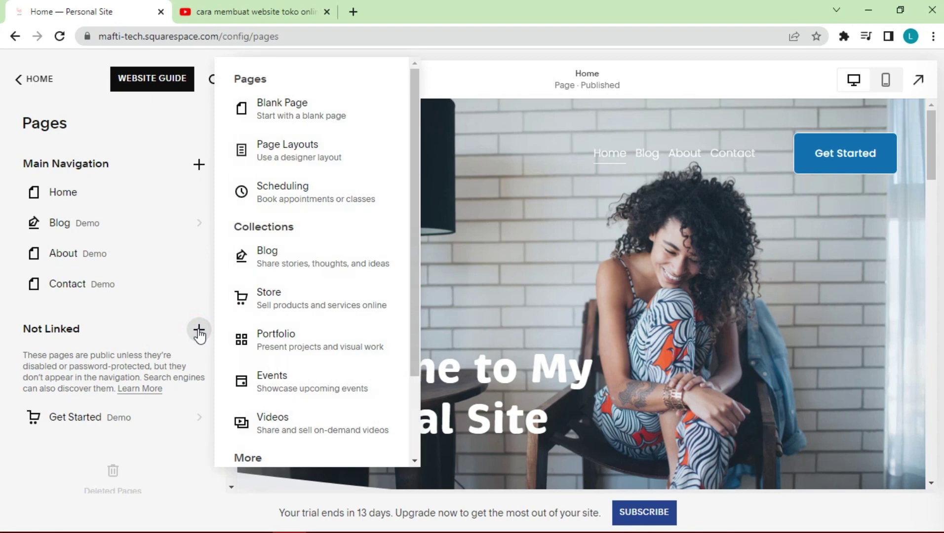
click(305, 112)
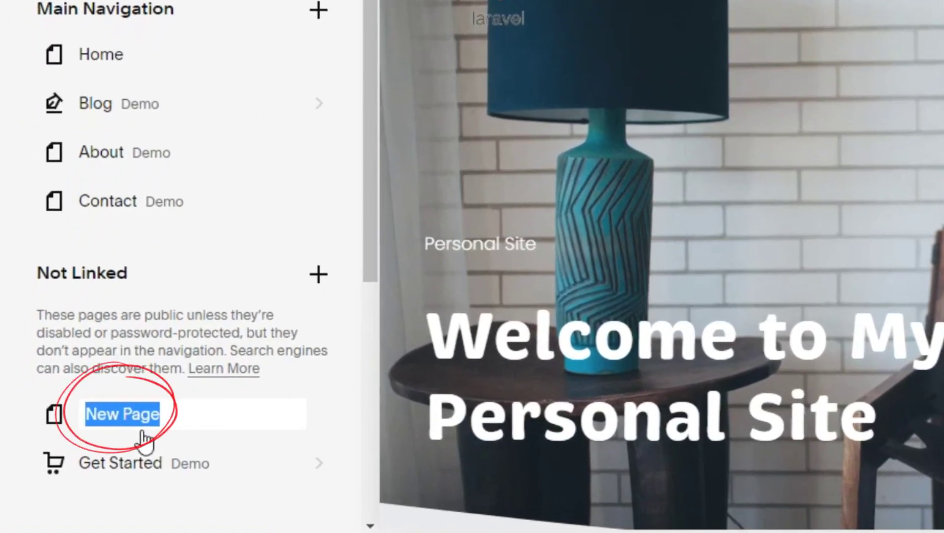
text(You)
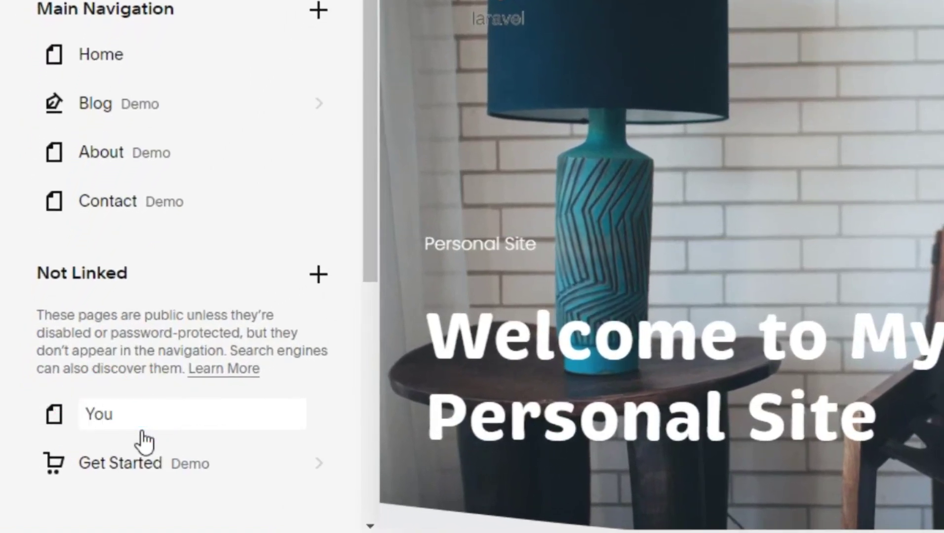
text(tube)
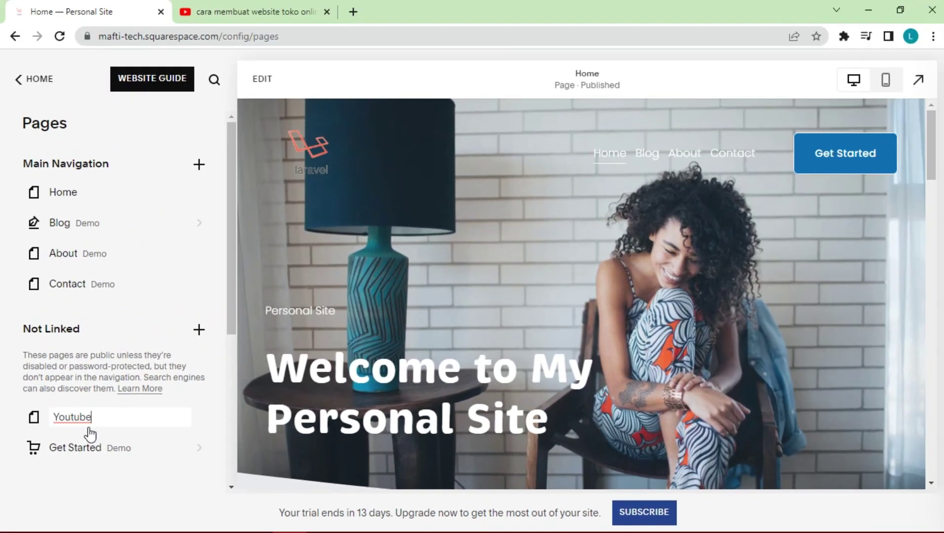
key(Return)
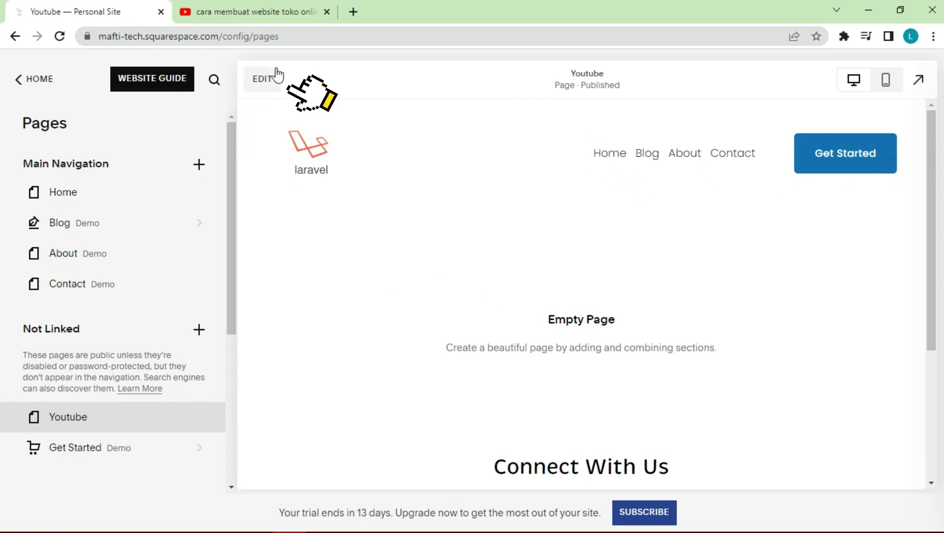
click(264, 81)
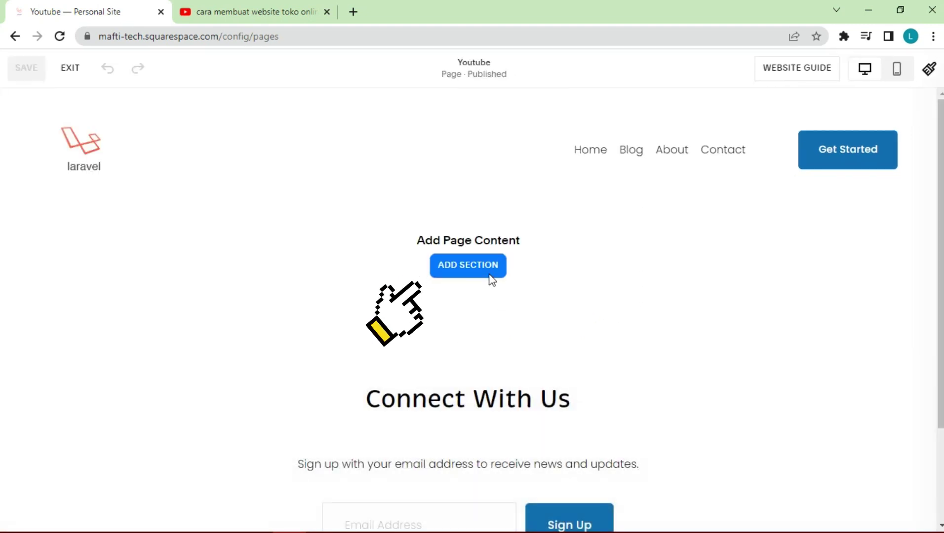
click(469, 271)
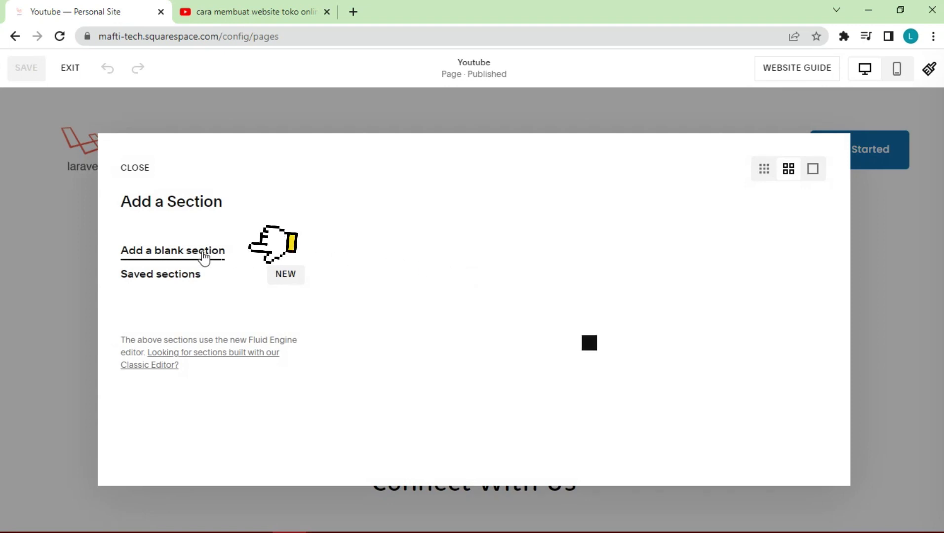
click(156, 253)
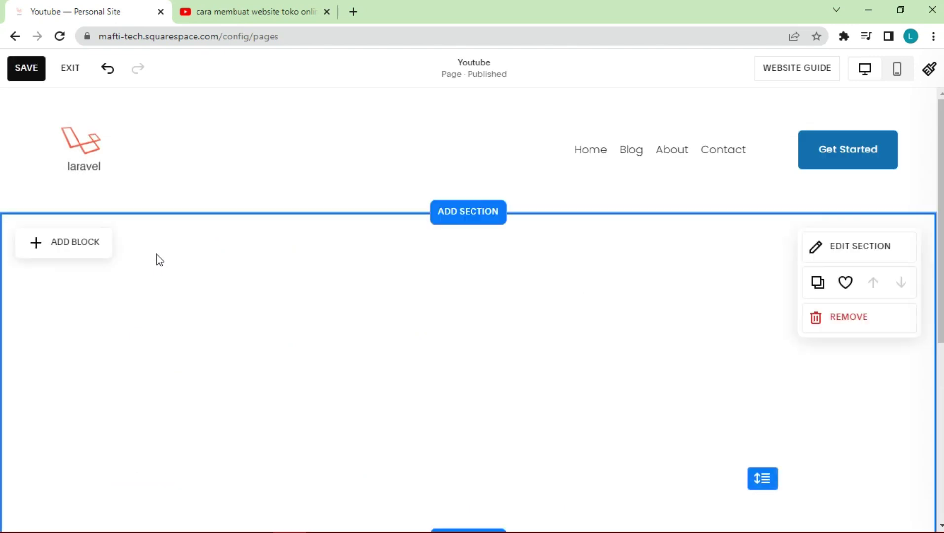
scroll(260, 319, down, 3)
scroll(345, 306, up, 1)
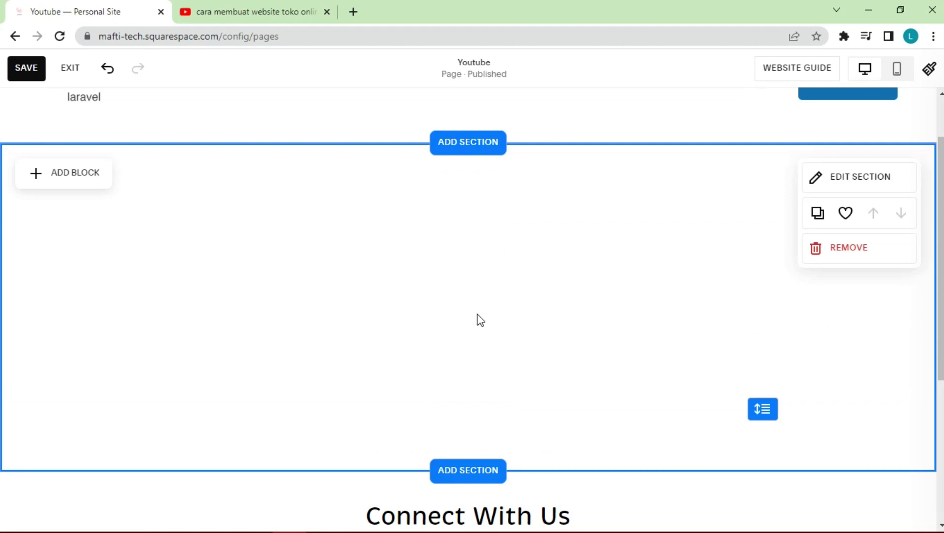
Step: Show the layout grid, add a video block, and choose to add its video from a link
key(g)
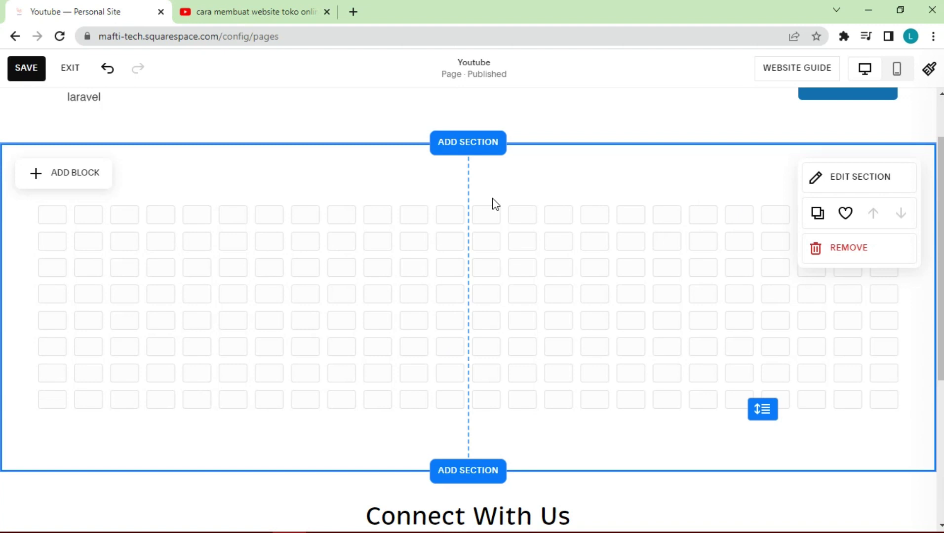
click(79, 181)
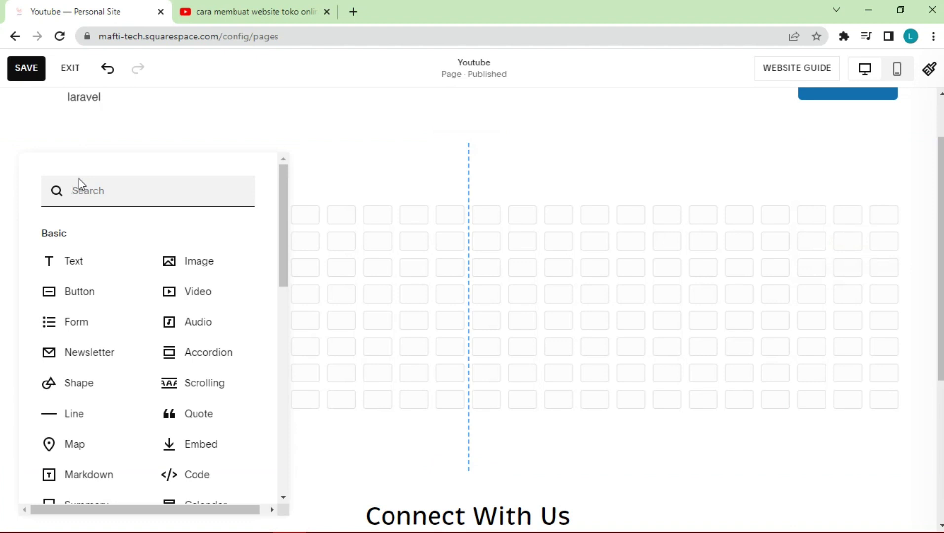
click(197, 295)
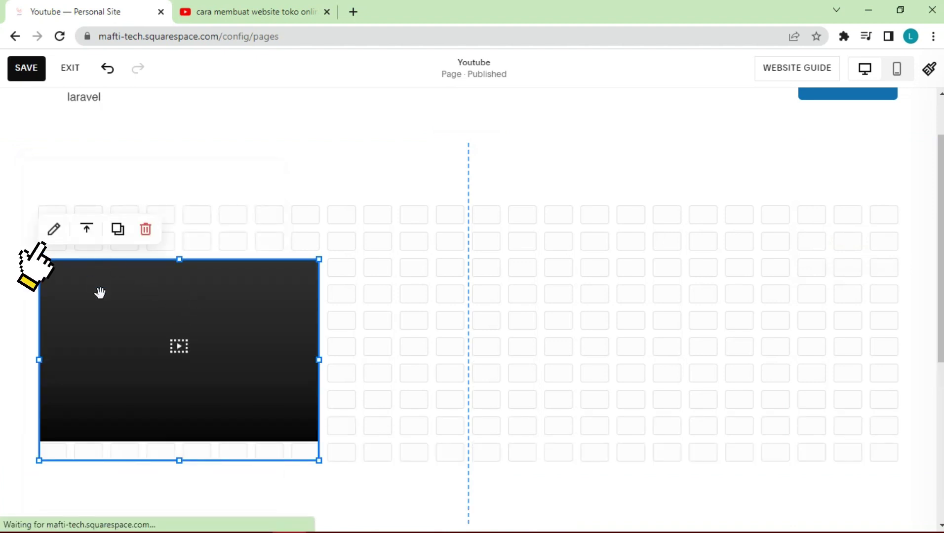
click(53, 231)
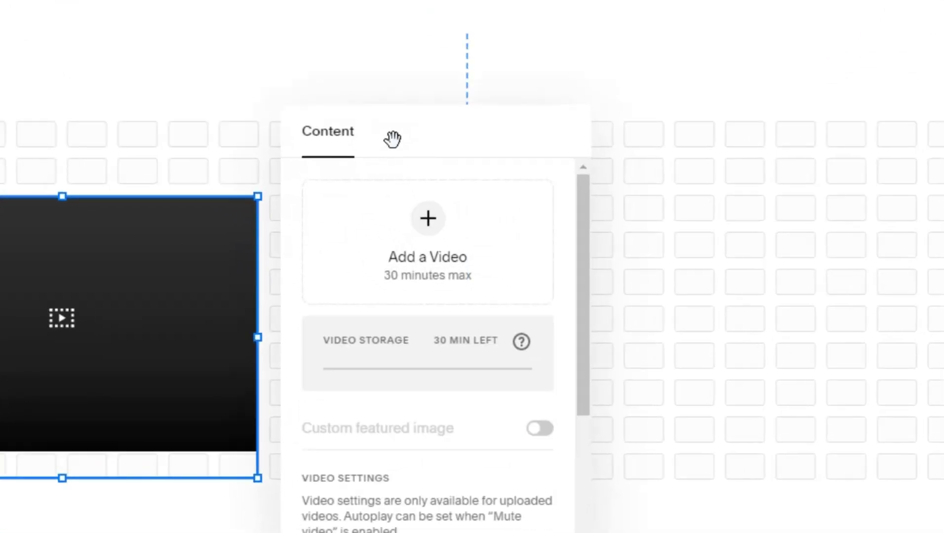
drag(393, 139, 432, 31)
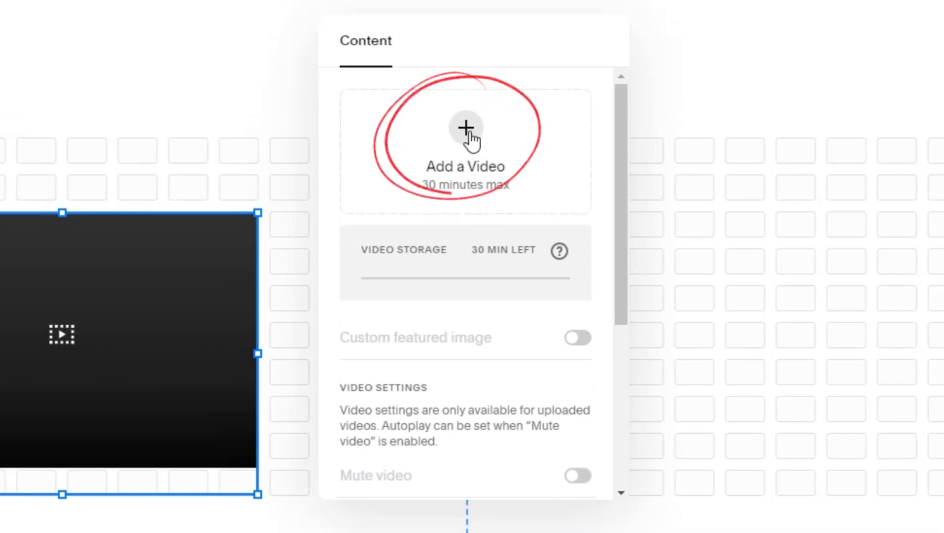
click(466, 129)
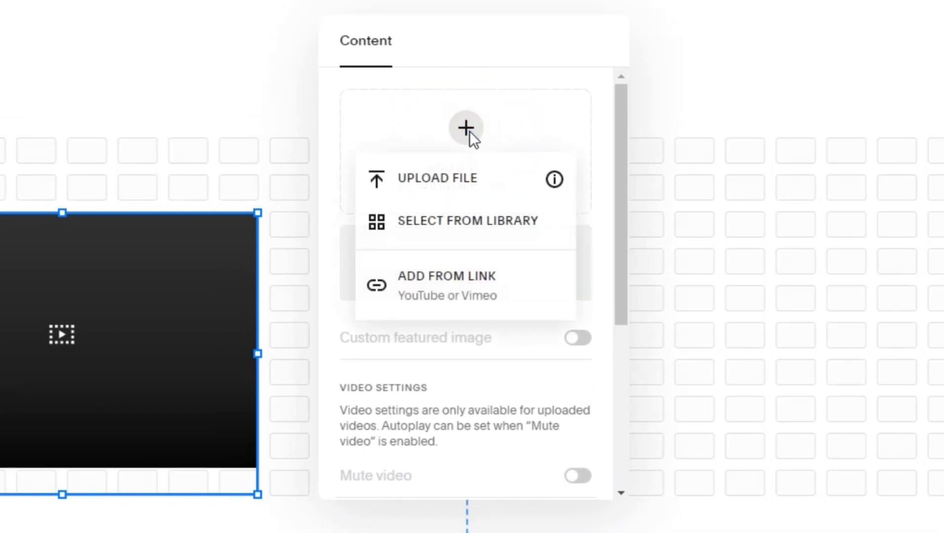
click(483, 290)
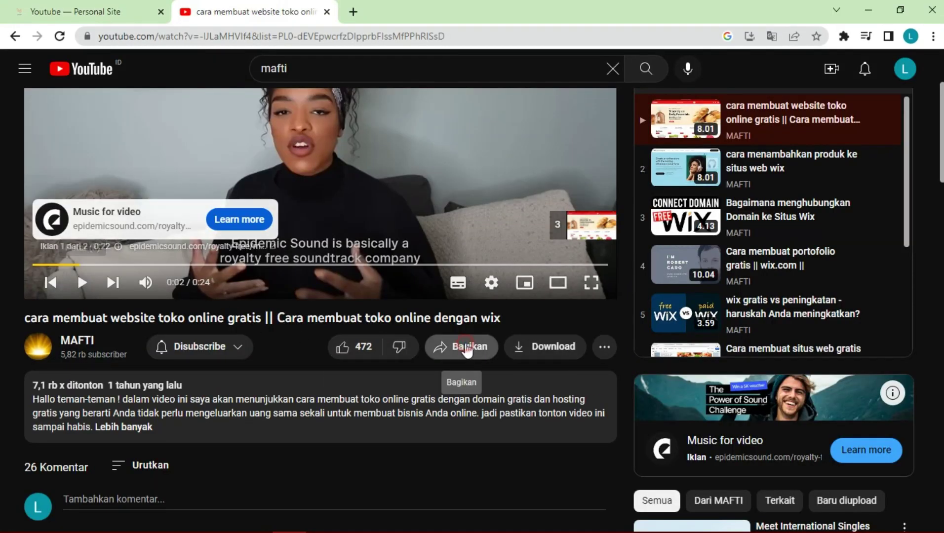
Step: Copy the online-store tutorial video's share link and return to the Squarespace tab
click(467, 348)
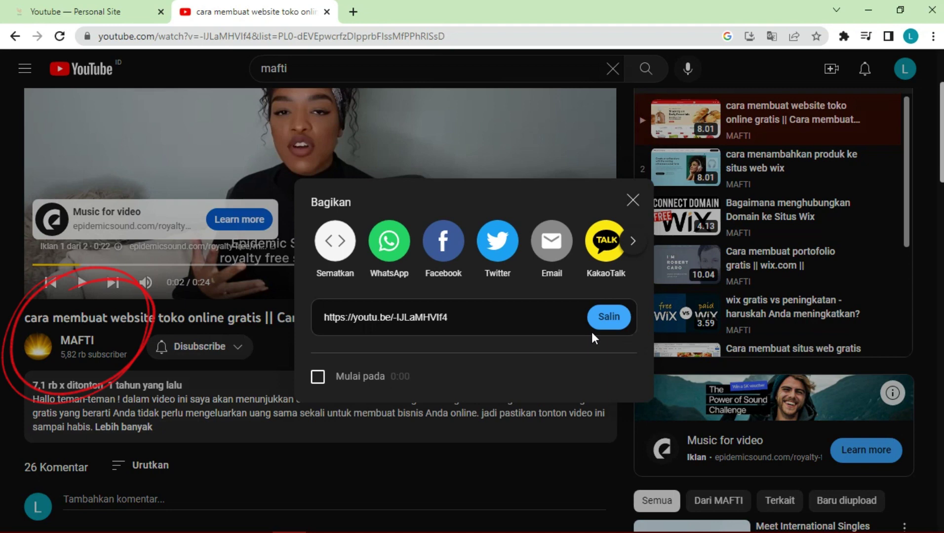
click(611, 321)
key(ctrl+c)
click(633, 200)
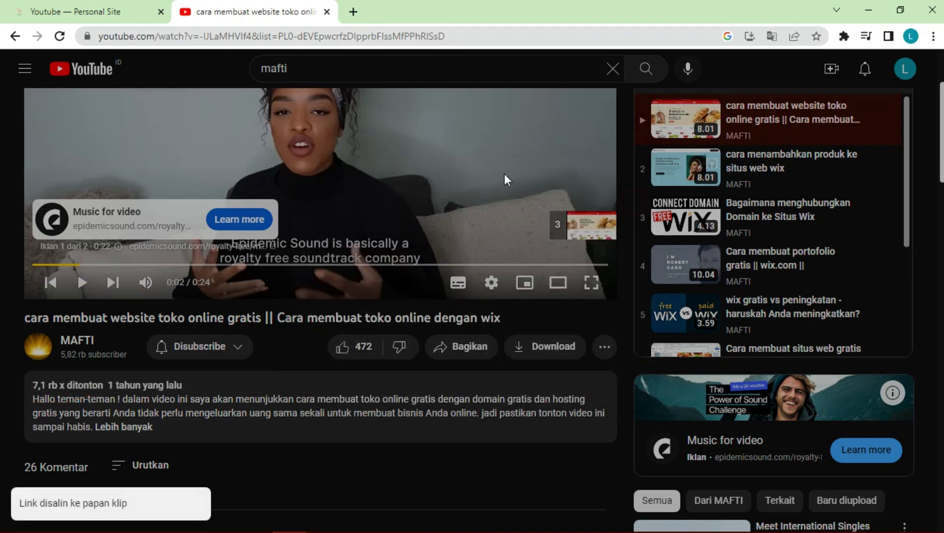
click(101, 16)
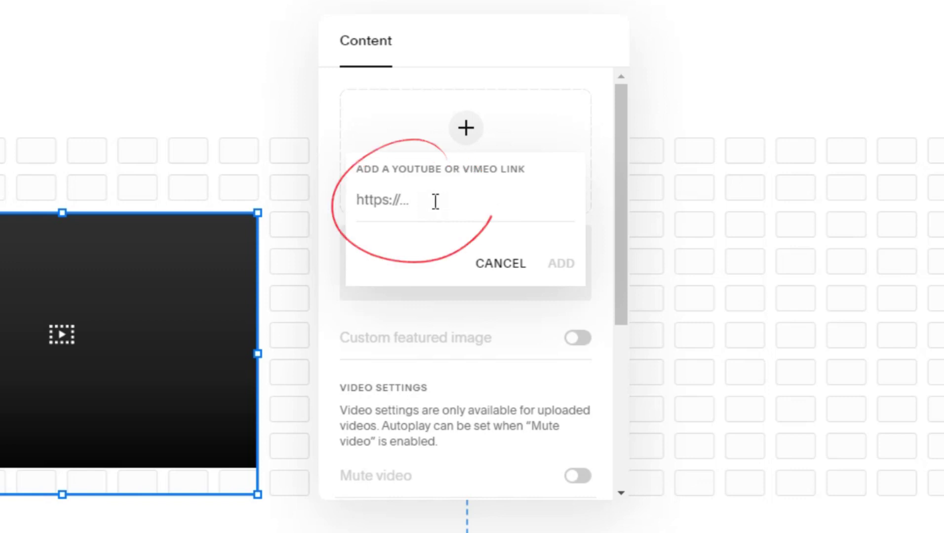
Step: Paste the copied YouTube link into the video block and add the online-store tutorial video
click(393, 196)
key(ctrl+v)
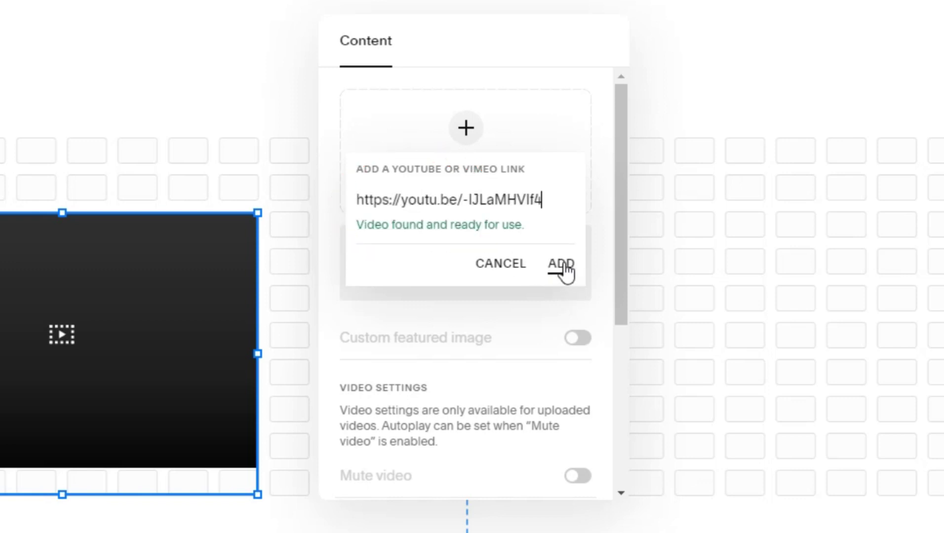
click(562, 266)
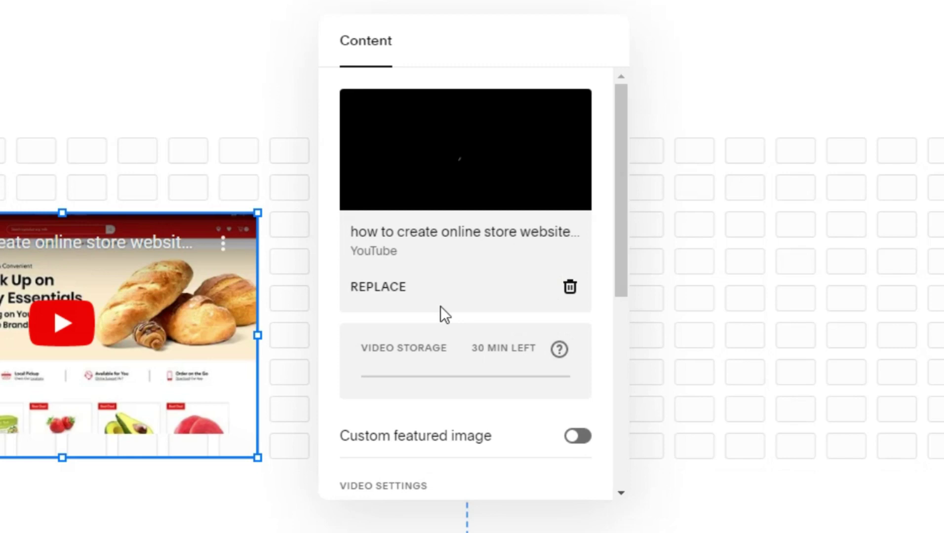
scroll(440, 306, down, 2)
scroll(441, 306, down, 5)
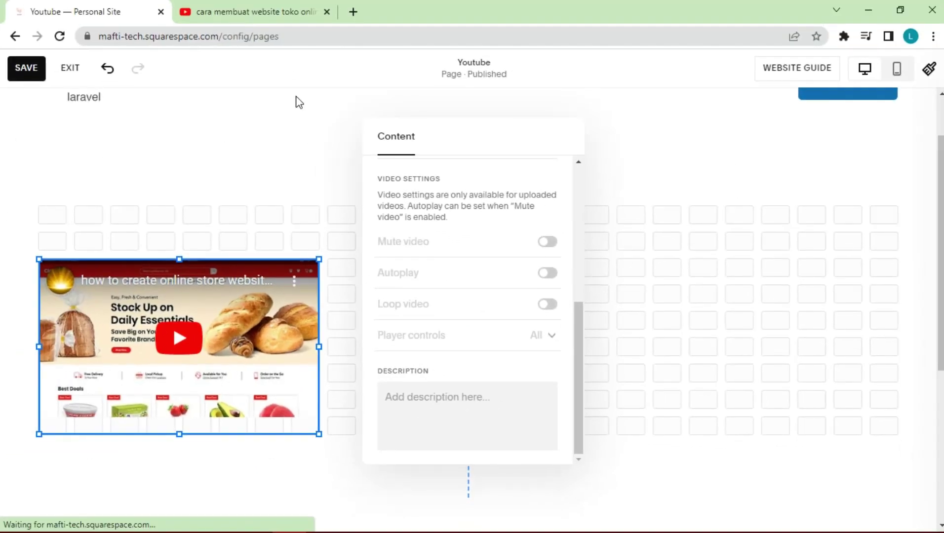
click(257, 11)
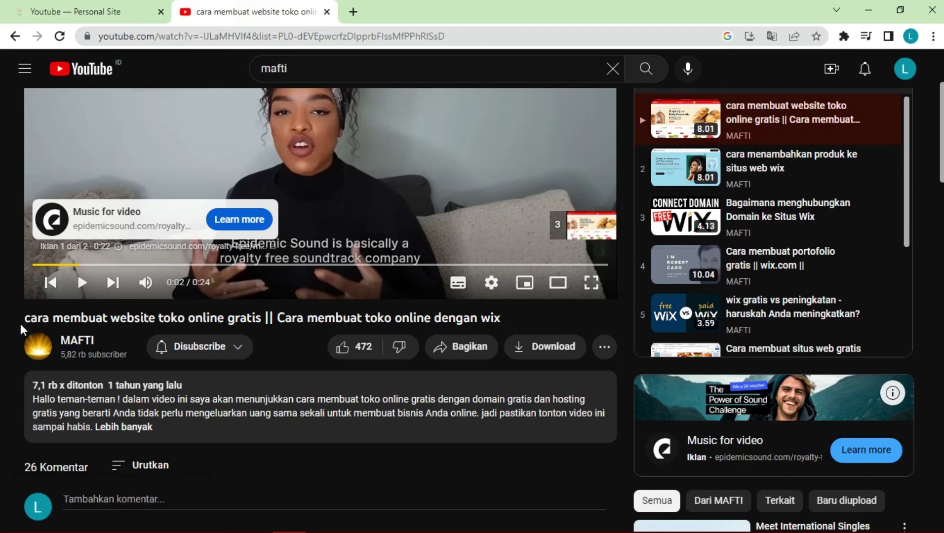
Step: Paste the YouTube video's title into the video block's Description and close the settings panel
drag(24, 318, 511, 324)
key(ctrl+c)
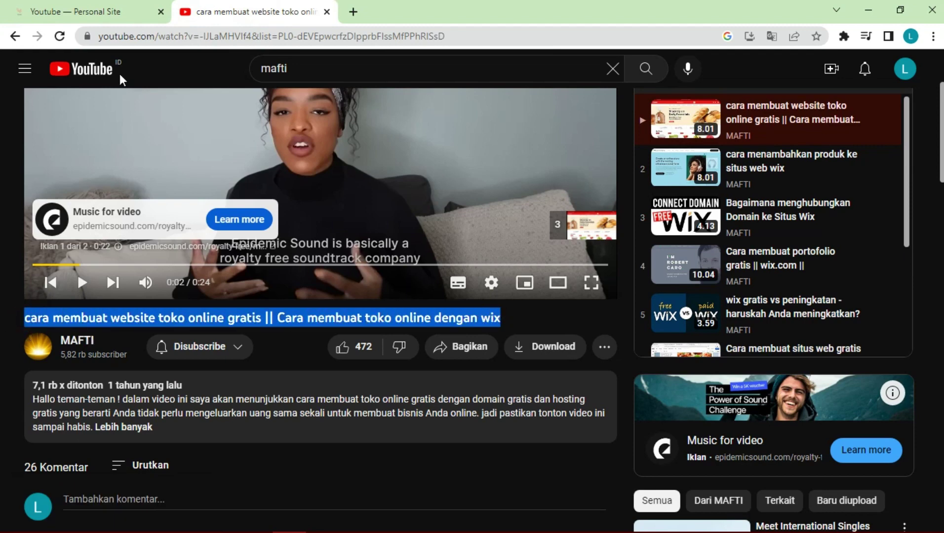
click(68, 14)
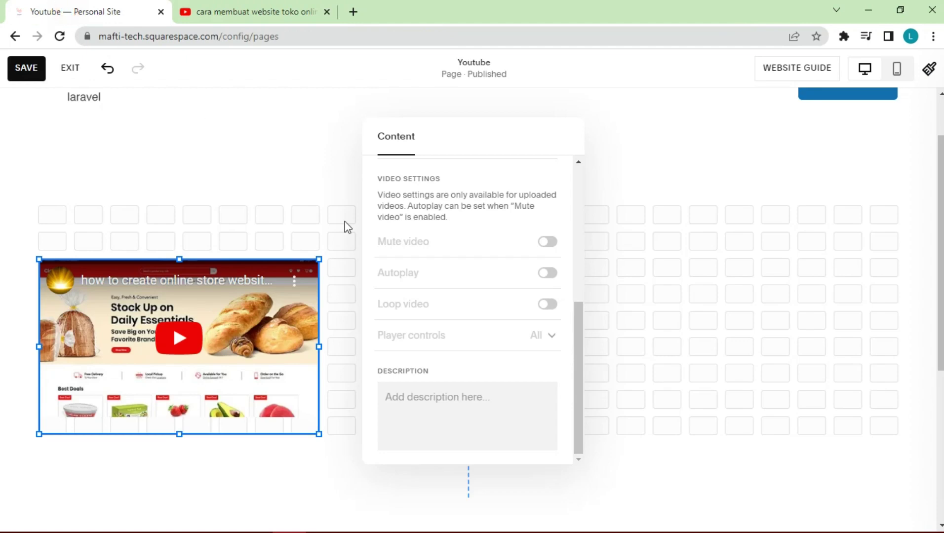
click(436, 401)
key(ctrl+v)
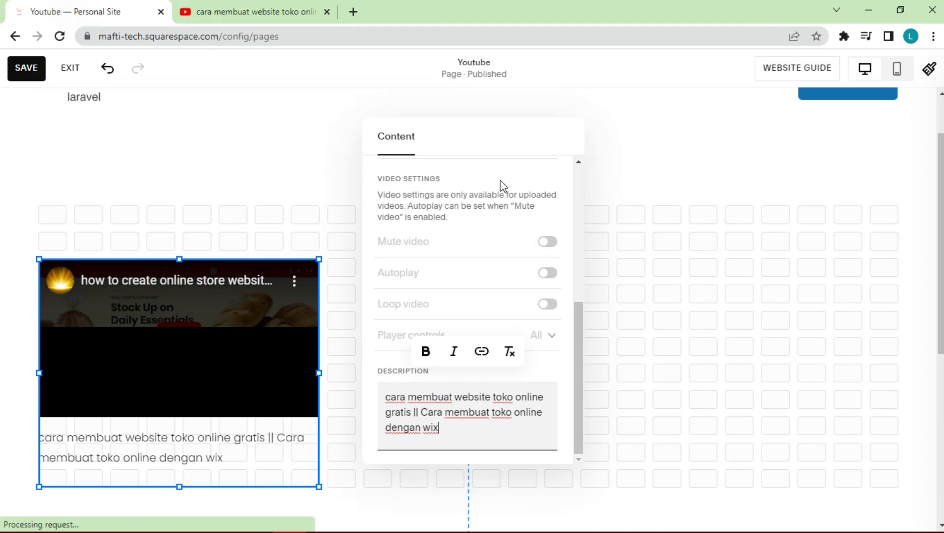
scroll(522, 238, up, 5)
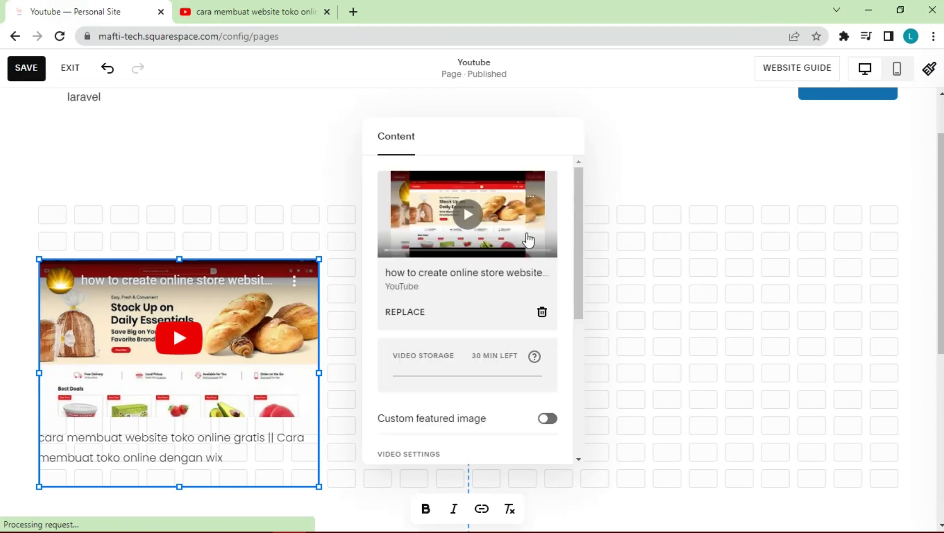
click(599, 178)
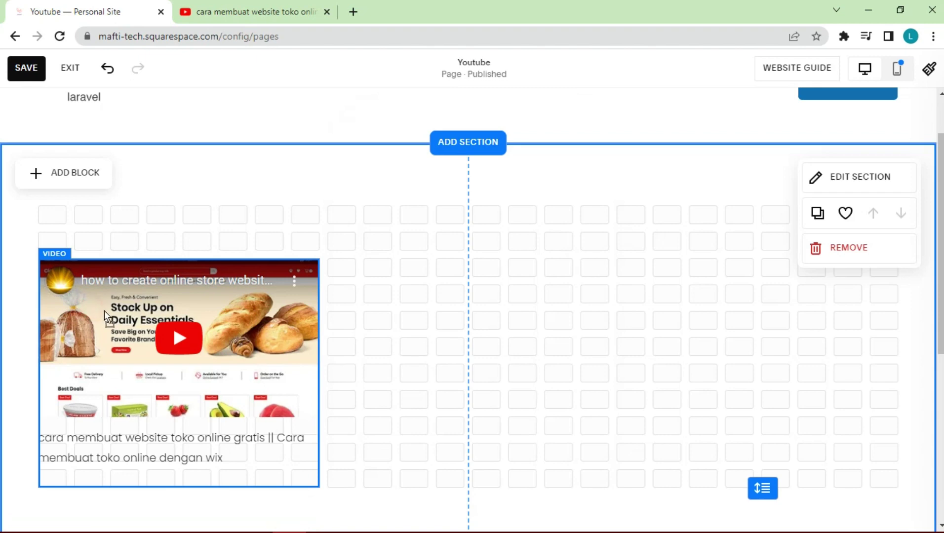
Step: Centre the video block and duplicate it twice, placing the copies at left and right
drag(104, 311, 309, 343)
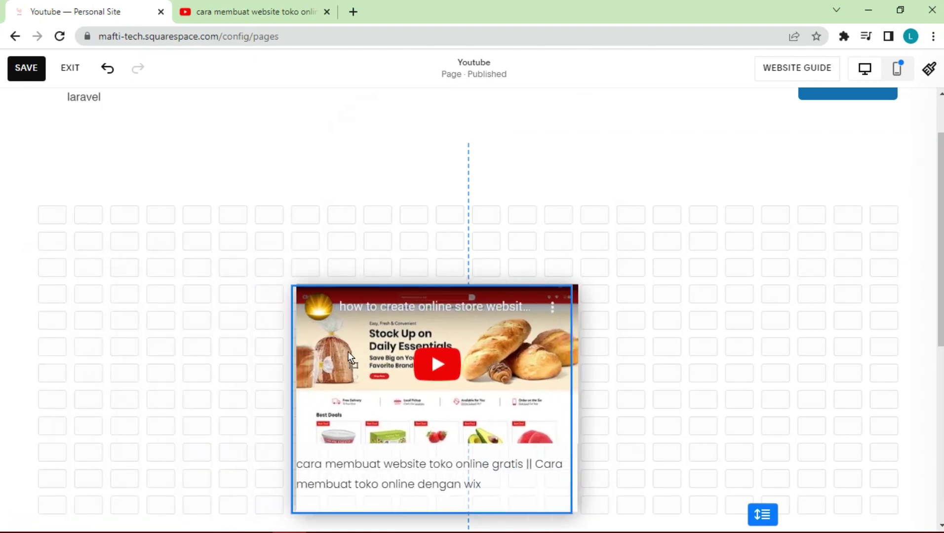
drag(348, 352, 374, 369)
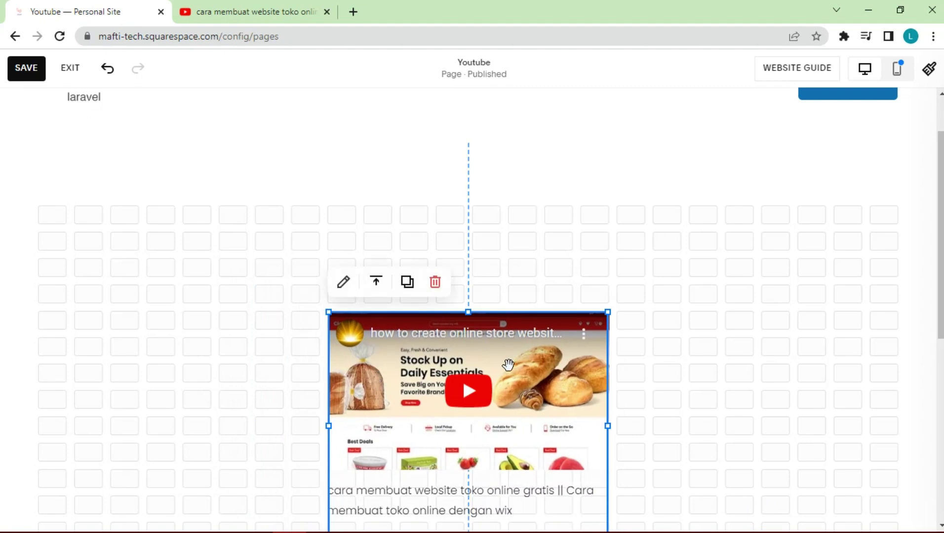
scroll(509, 365, down, 1)
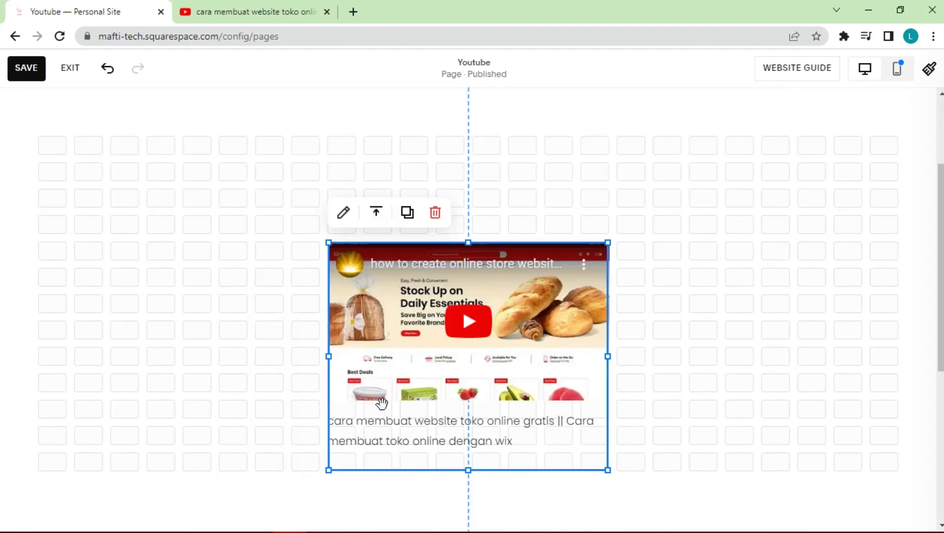
click(405, 216)
drag(461, 349, 97, 337)
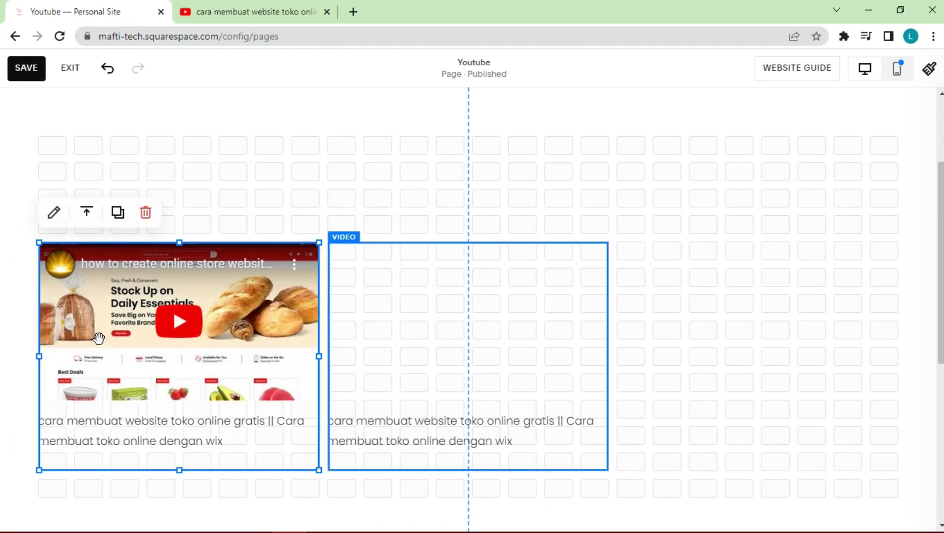
click(512, 249)
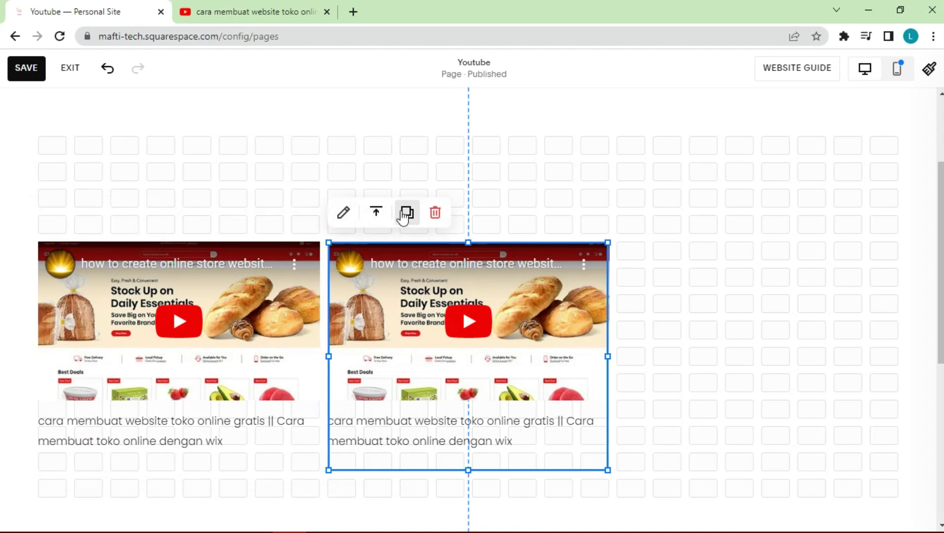
click(406, 211)
drag(511, 310, 800, 291)
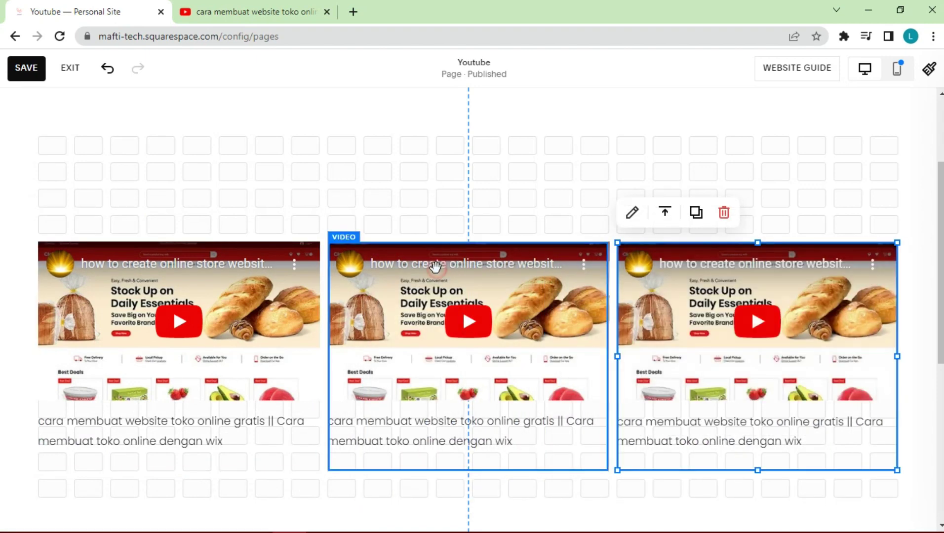
Step: Drag the section's bottom edge down to make it taller
scroll(520, 383, down, 3)
click(526, 356)
drag(763, 366, 763, 515)
Step: Extend the section slightly and move three selected videos below the first-row captions
scroll(759, 422, down, 3)
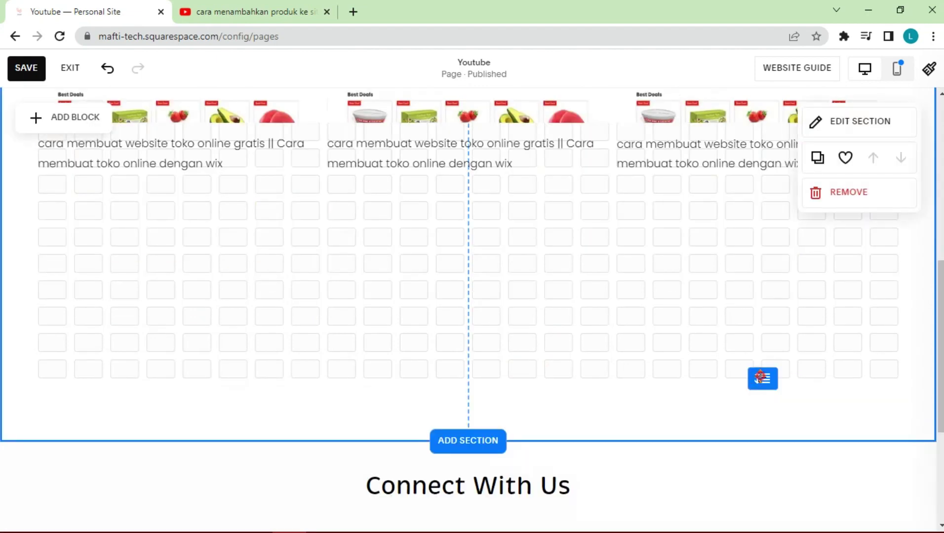
drag(763, 378, 764, 405)
scroll(626, 348, up, 2)
scroll(626, 348, up, 2)
click(263, 217)
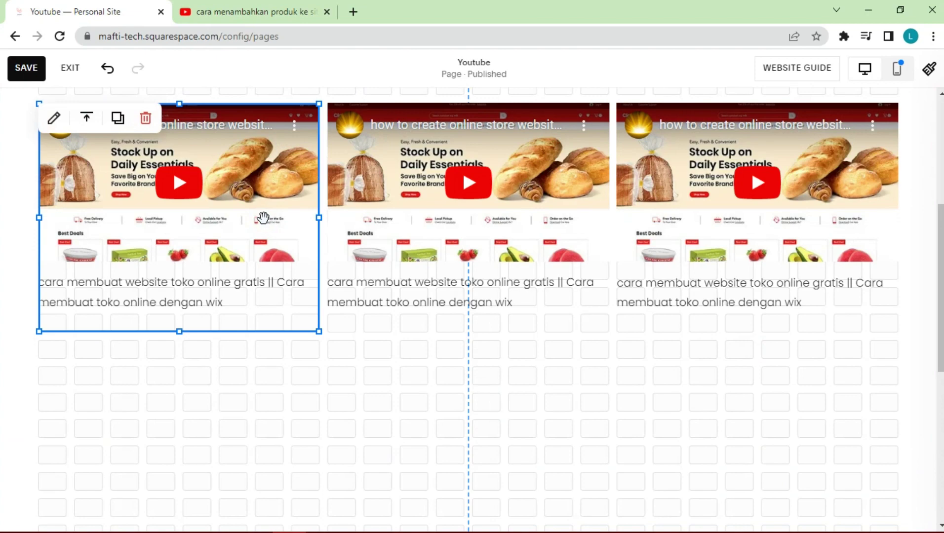
shift+click(466, 220)
shift+click(711, 228)
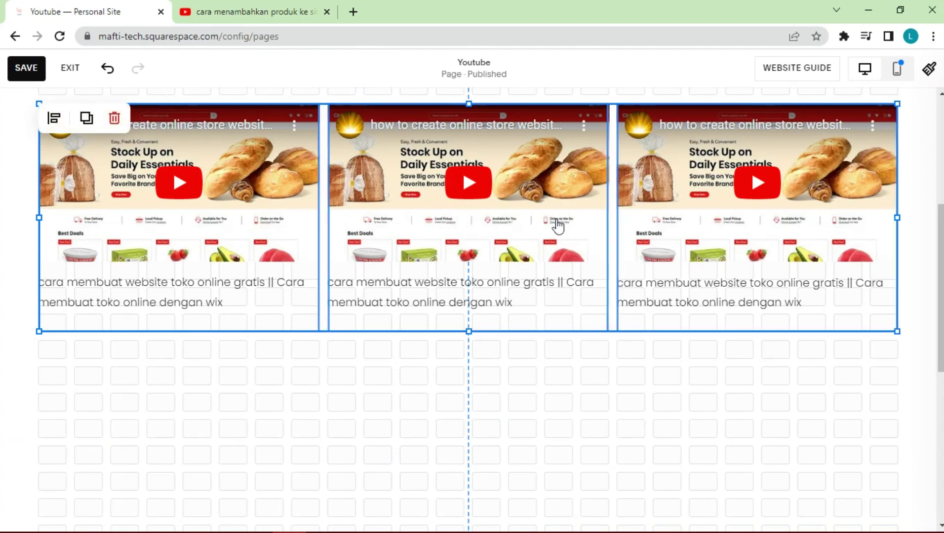
drag(552, 217, 546, 456)
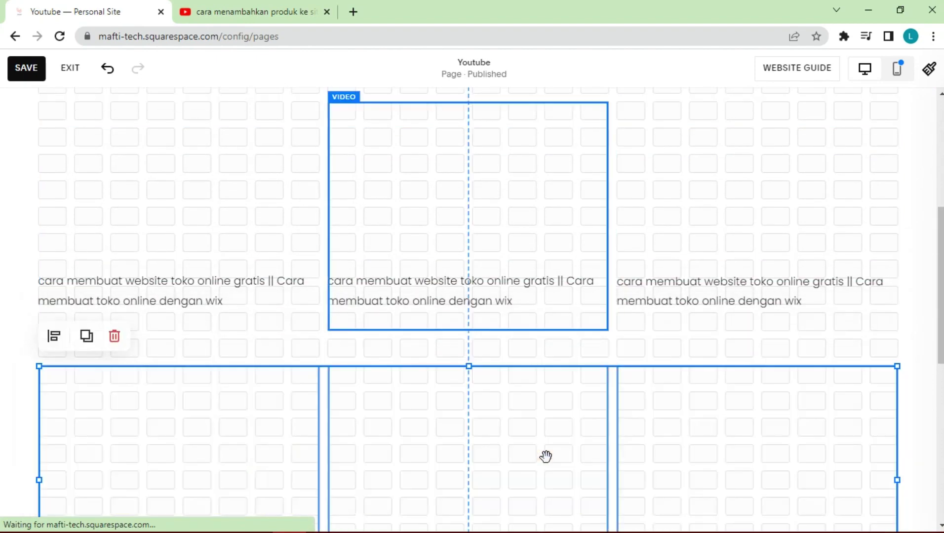
Step: Select the upper middle video block
scroll(542, 440, down, 2)
scroll(463, 169, up, 2)
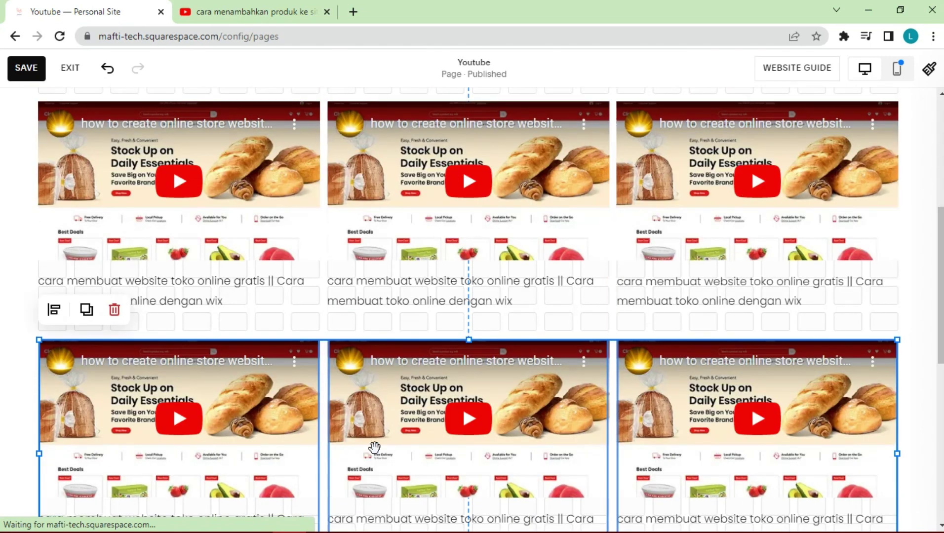
scroll(312, 401, up, 3)
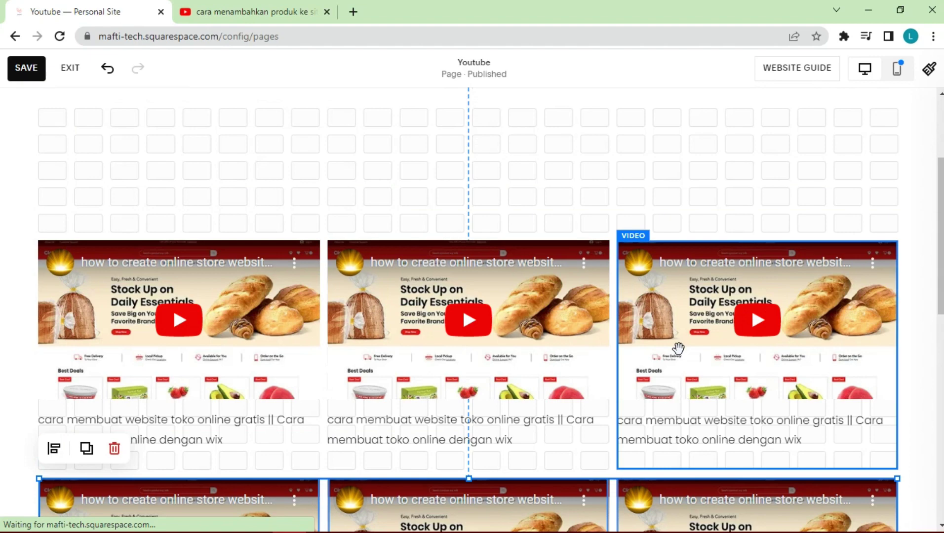
scroll(679, 347, down, 3)
scroll(390, 262, up, 3)
click(390, 261)
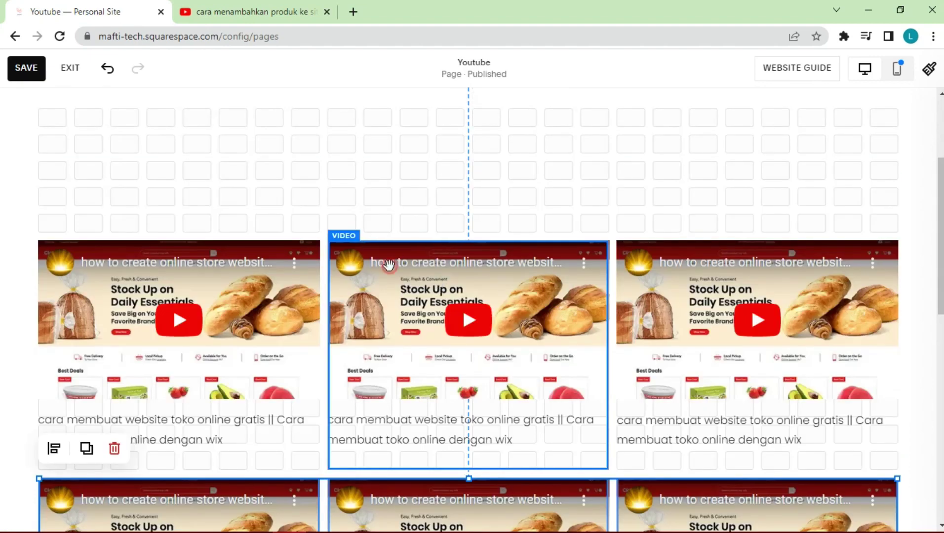
Step: Choose to replace the middle video from a link and copy the new YouTube video's share link
click(343, 211)
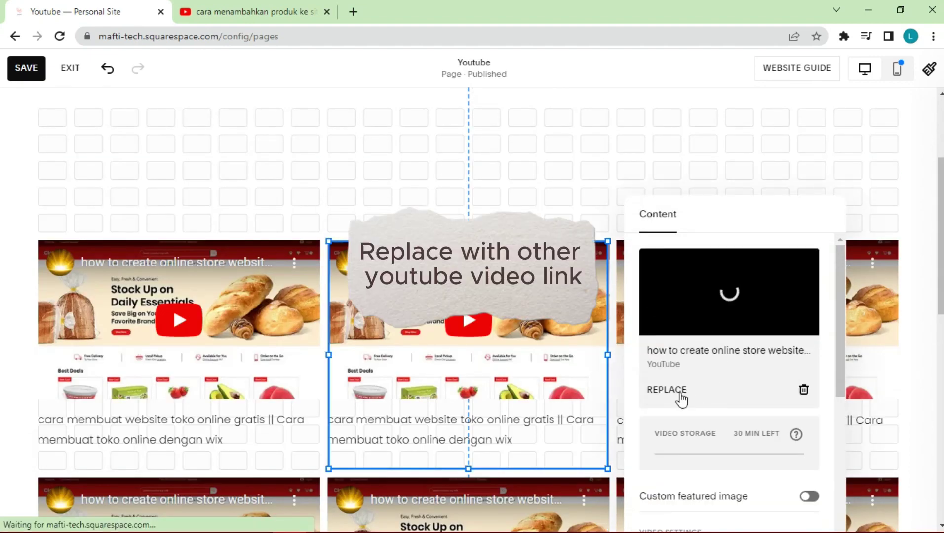
click(666, 402)
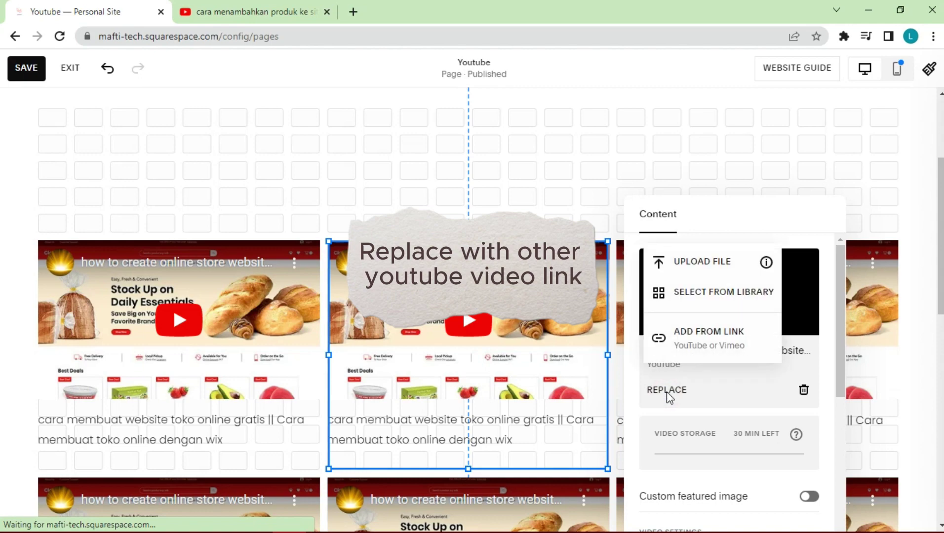
click(695, 336)
click(267, 8)
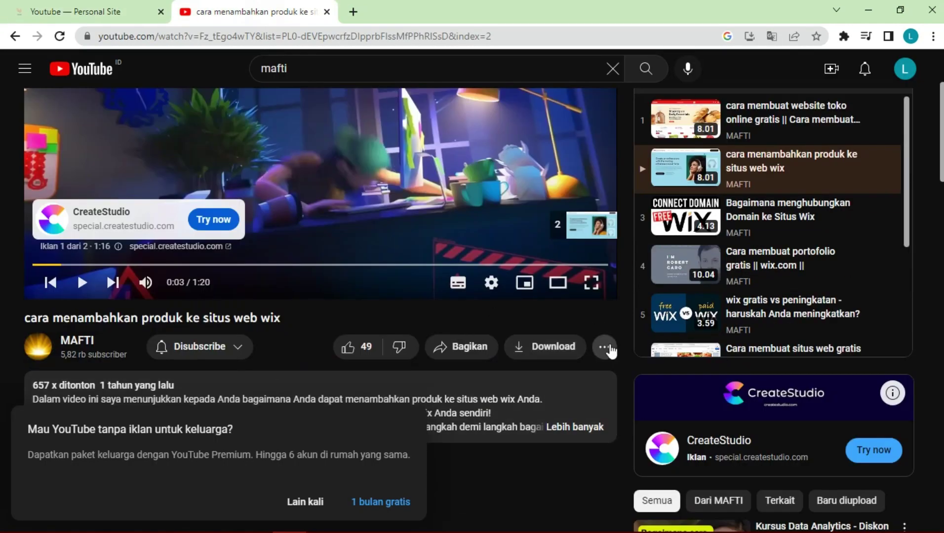
click(605, 347)
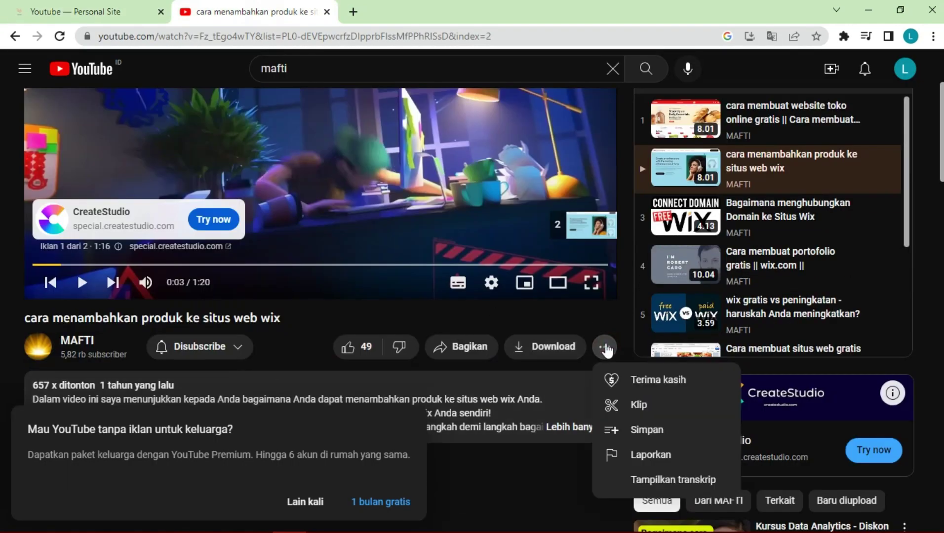
click(469, 348)
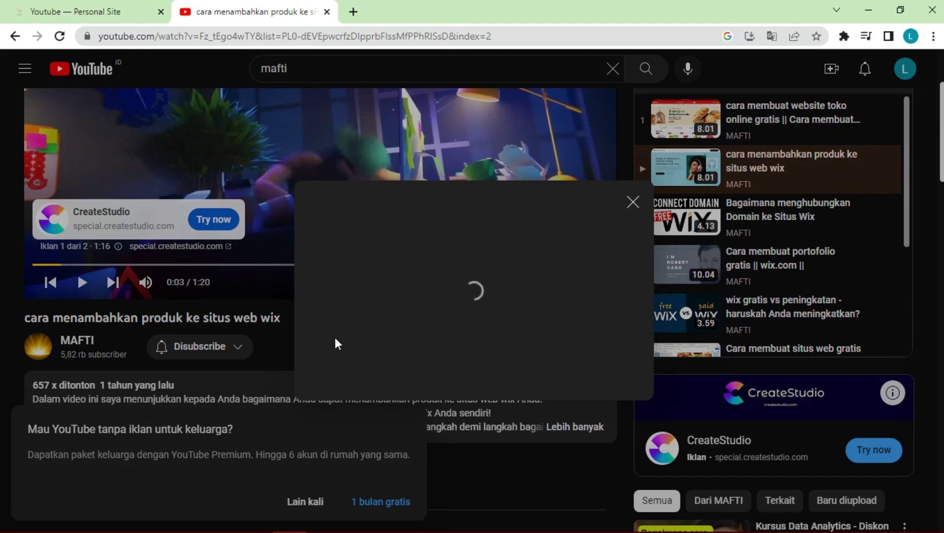
click(608, 318)
key(ctrl+c)
click(633, 202)
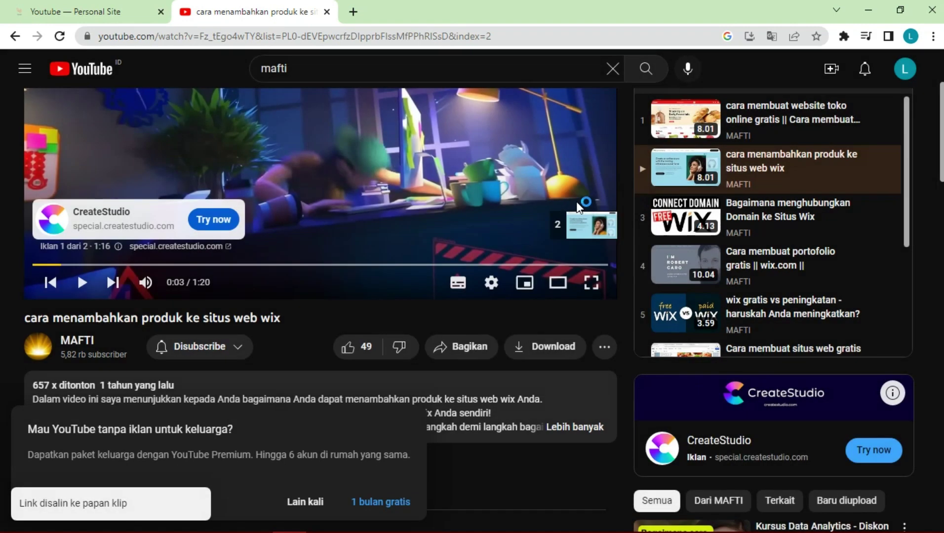
click(146, 14)
Step: Replace the old link with the 'how to add products to wix website' video link
drag(784, 412, 649, 415)
click(780, 412)
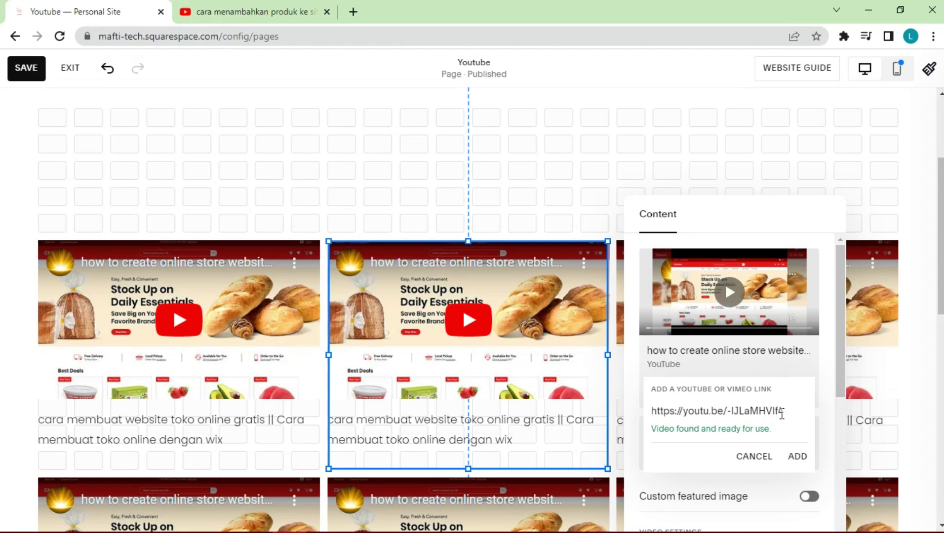
drag(778, 412, 651, 412)
key(ctrl+v)
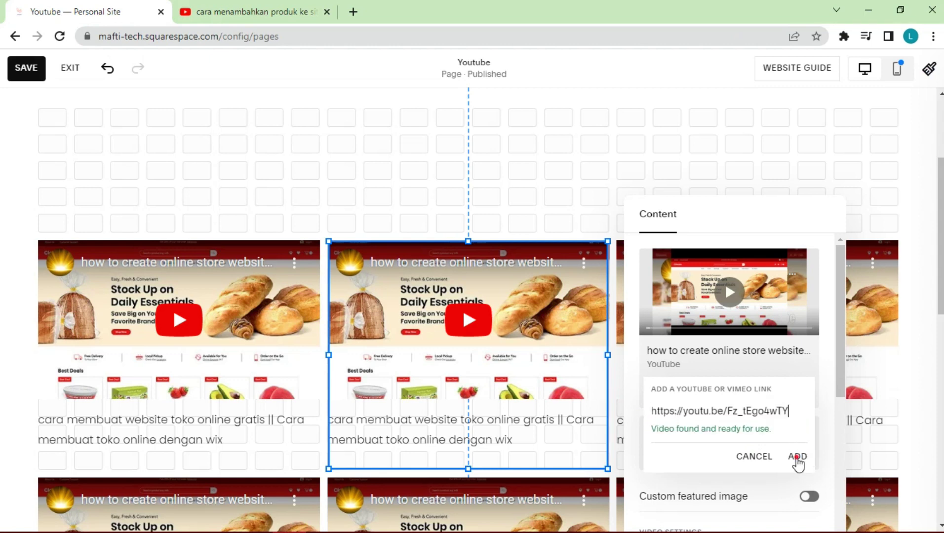
click(797, 459)
scroll(757, 447, down, 5)
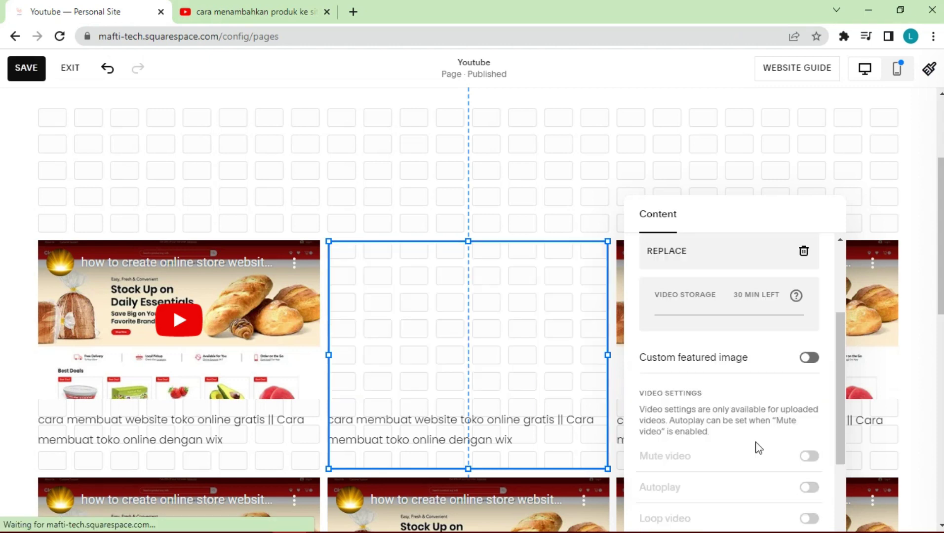
Step: Set the description to the video title 'cara menambahkan produk ke situs web wix'
click(250, 6)
drag(281, 319, 63, 263)
key(ctrl+c)
click(88, 12)
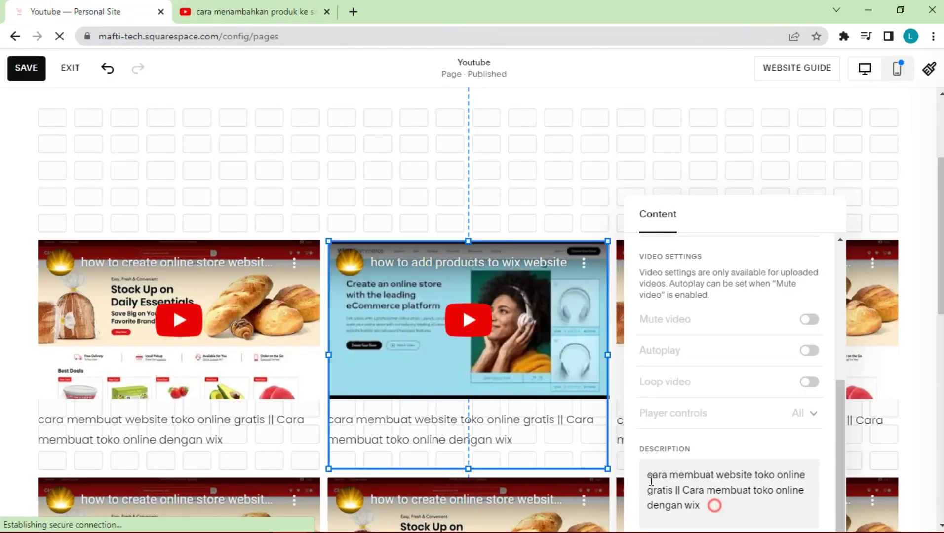
triple_click(756, 504)
key(ctrl+v)
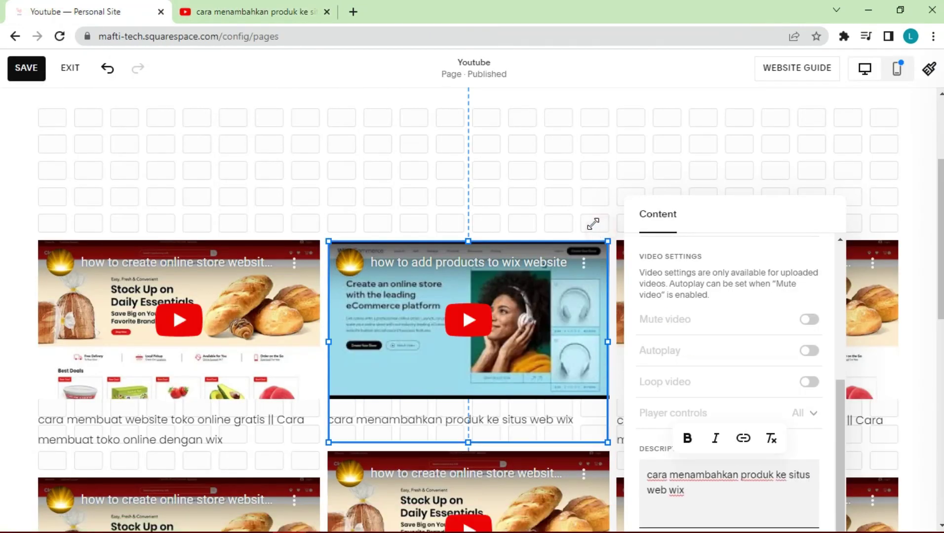
scroll(760, 398, down, 5)
click(535, 226)
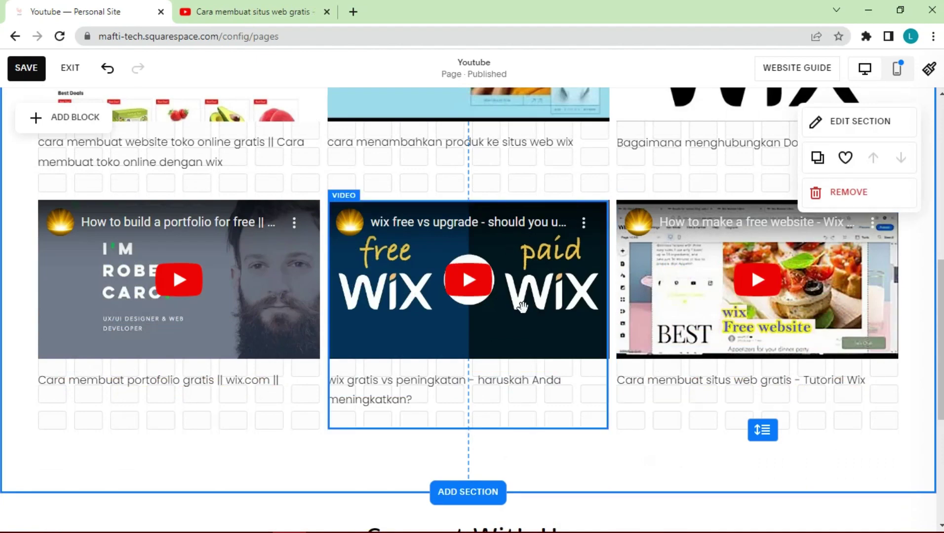
scroll(514, 296, up, 5)
click(512, 295)
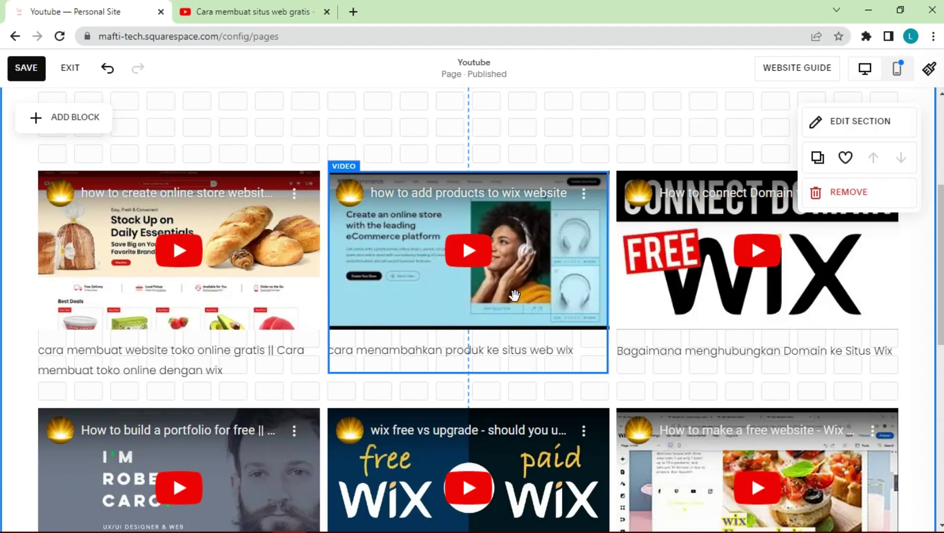
scroll(514, 295, up, 1)
scroll(514, 295, down, 1)
scroll(514, 296, down, 1)
click(215, 161)
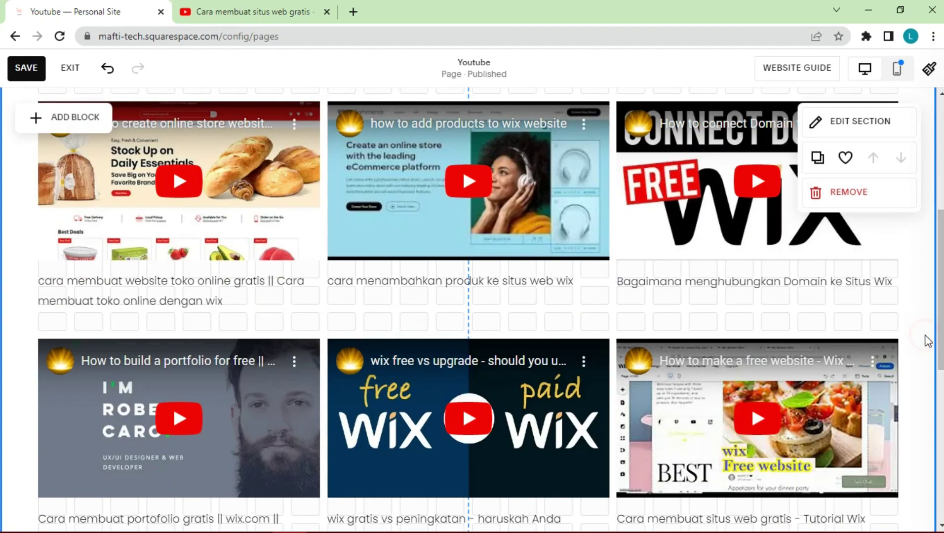
scroll(709, 301, up, 2)
scroll(470, 219, up, 1)
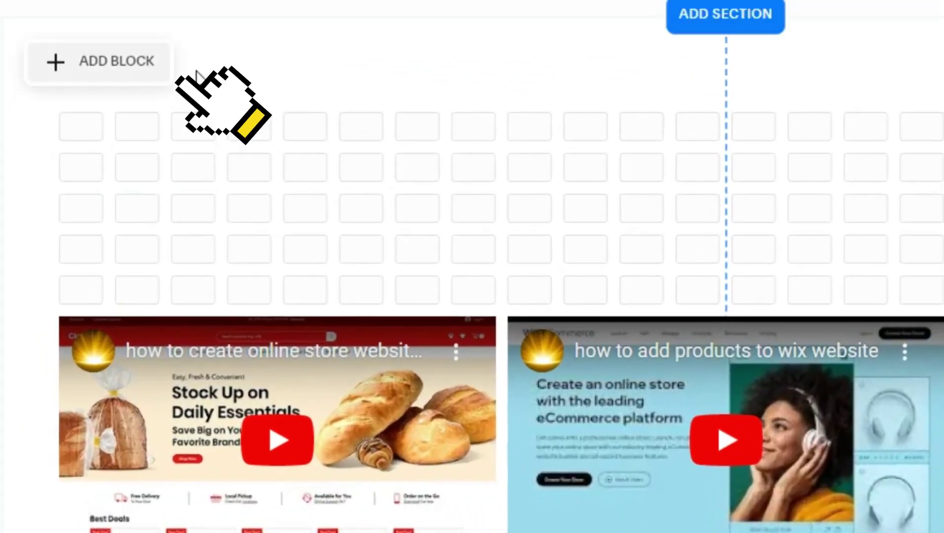
Step: Add a text block reading MY YOUTUBE CHANNEL and widen its text box
click(119, 62)
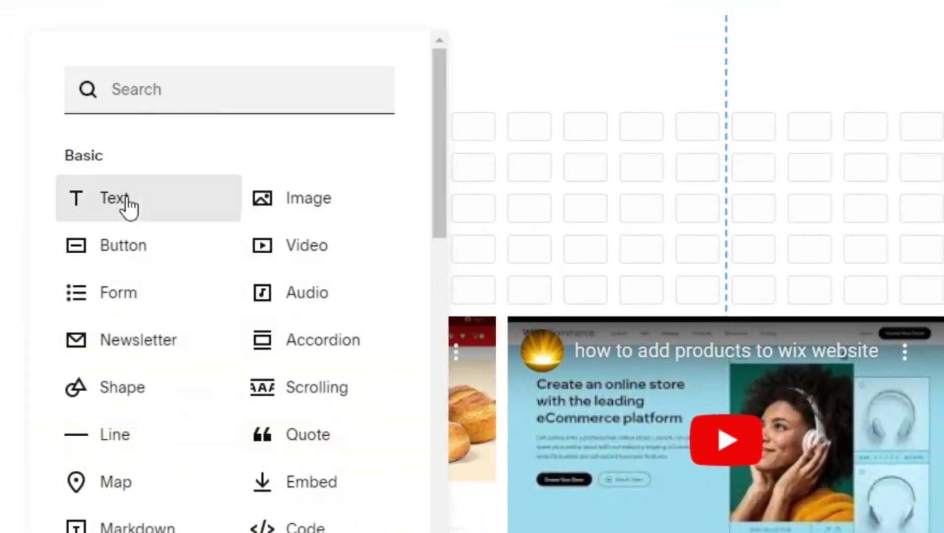
click(126, 206)
click(126, 172)
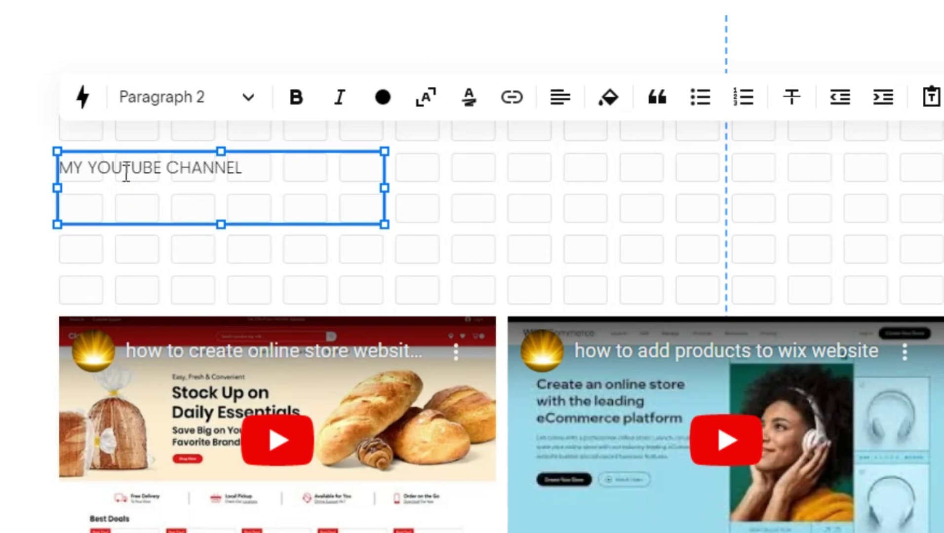
triple_click(253, 178)
drag(386, 188, 553, 209)
Step: Format the title as Heading 3, bold and centre-aligned
click(232, 106)
click(212, 249)
click(314, 104)
click(553, 104)
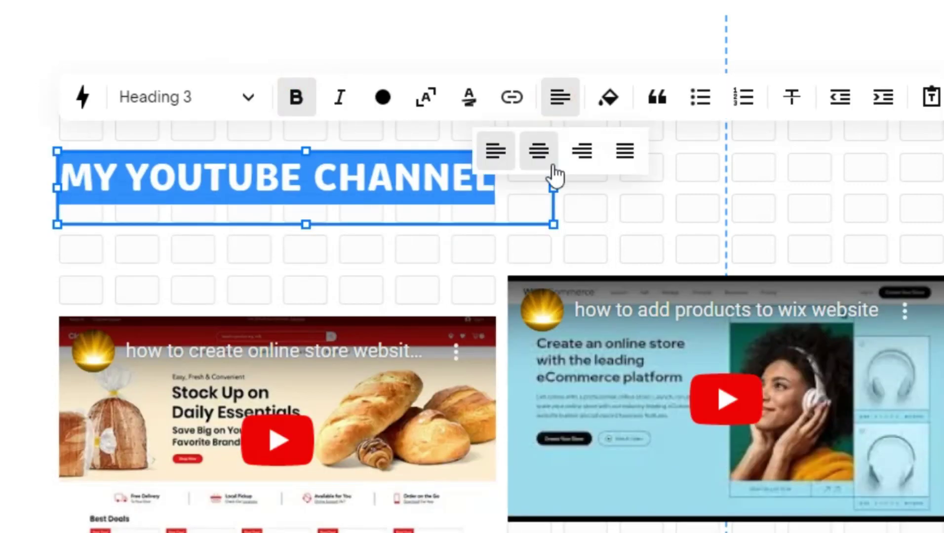
click(540, 149)
click(414, 223)
Step: Move the title block to the page centre above the video grid
drag(444, 223, 583, 177)
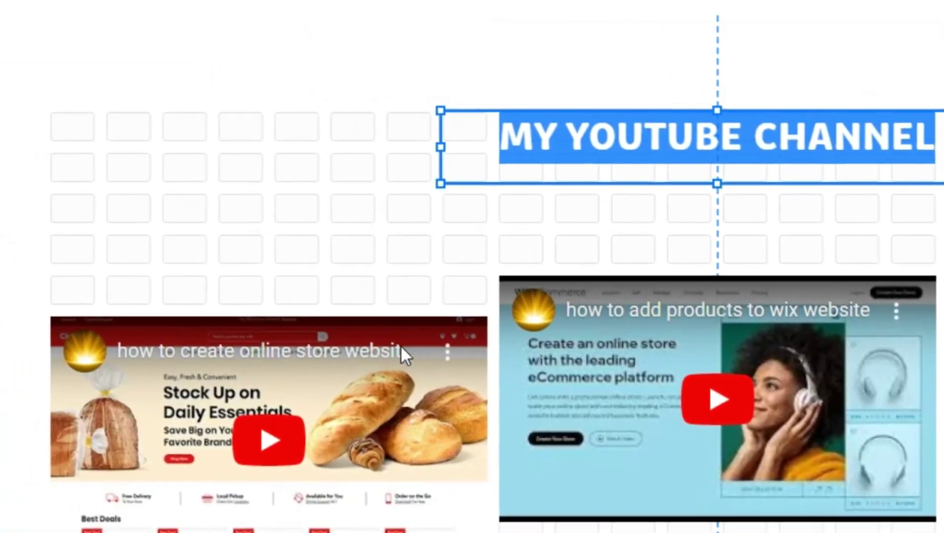
click(174, 356)
click(274, 208)
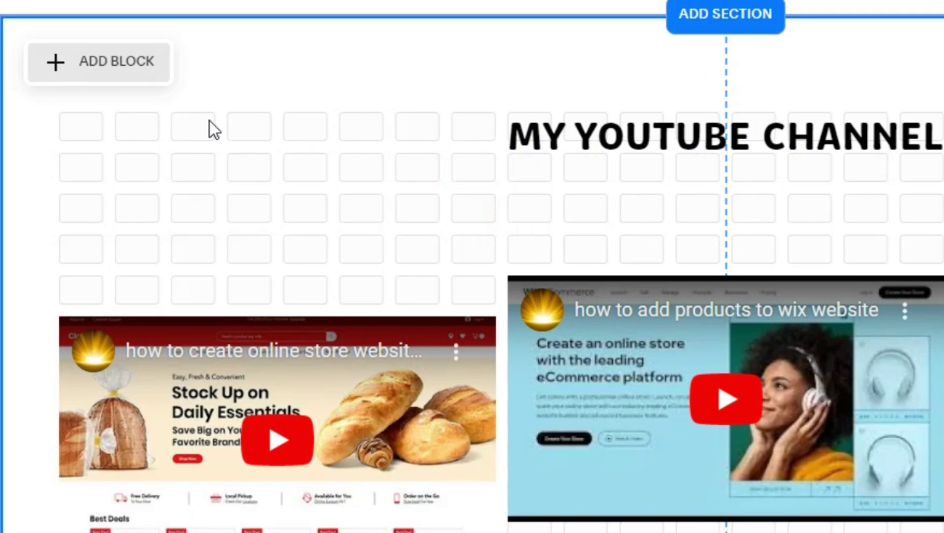
Step: Add a text block with the subtitle 'Like, Comment, and Subscribe'
click(94, 63)
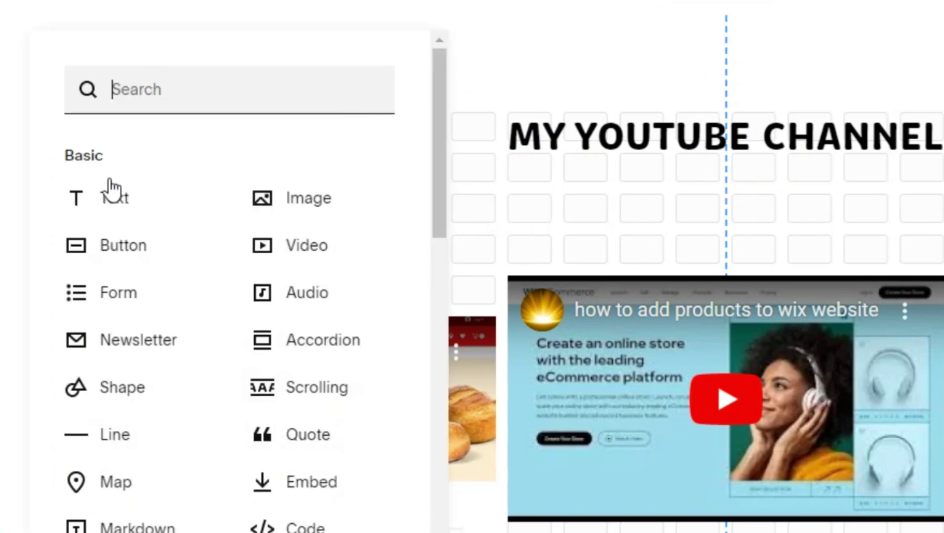
click(131, 211)
click(203, 175)
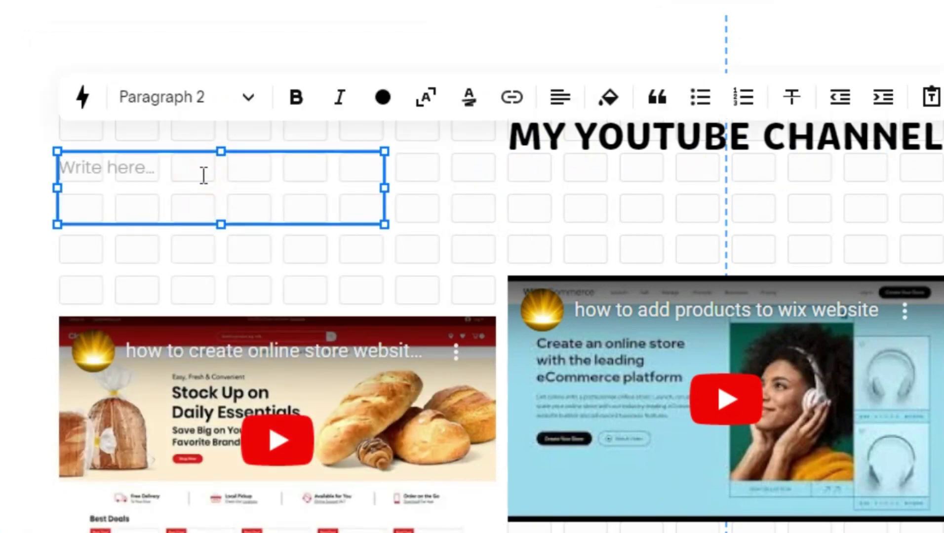
key(BackSpace)
text(Like, Comment, and Subscribe)
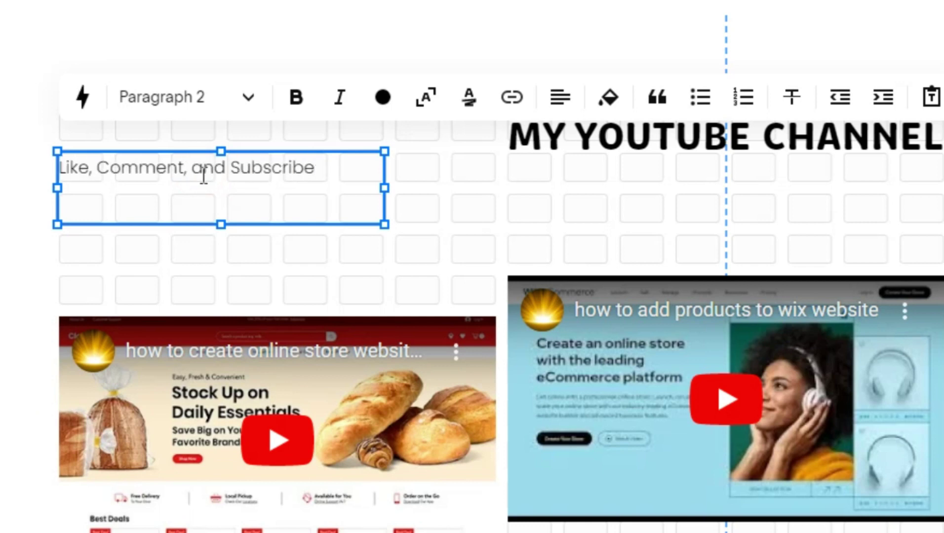
Step: Centre-align the subtitle and colour it blue
click(562, 98)
click(540, 150)
click(383, 97)
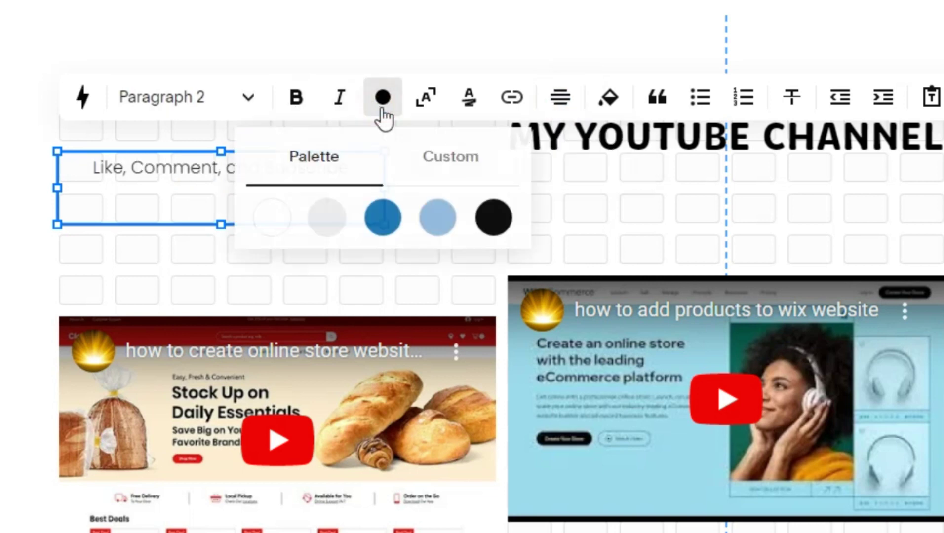
triple_click(206, 186)
click(383, 97)
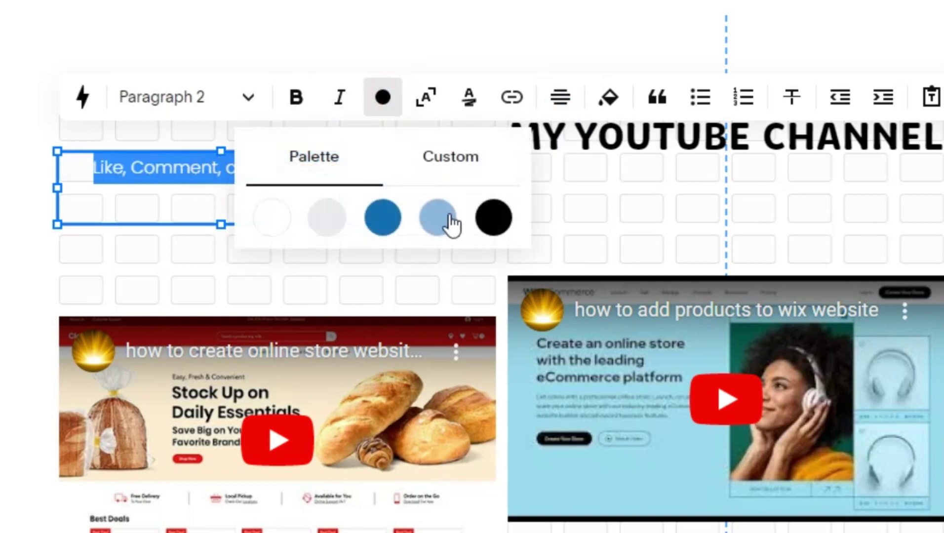
click(382, 217)
Step: Place the subtitle centred directly under the MY YOUTUBE CHANNEL heading
drag(201, 224, 708, 237)
click(523, 46)
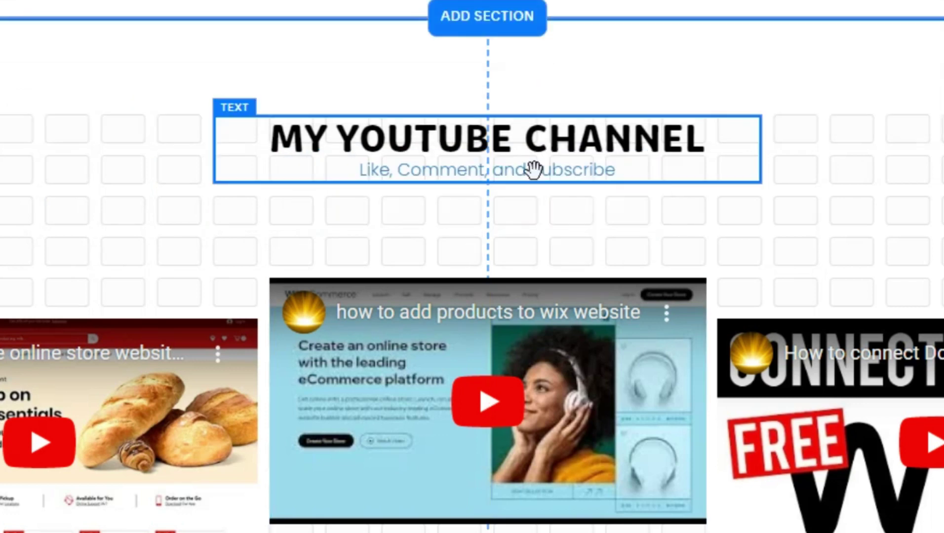
drag(533, 169, 507, 191)
click(641, 53)
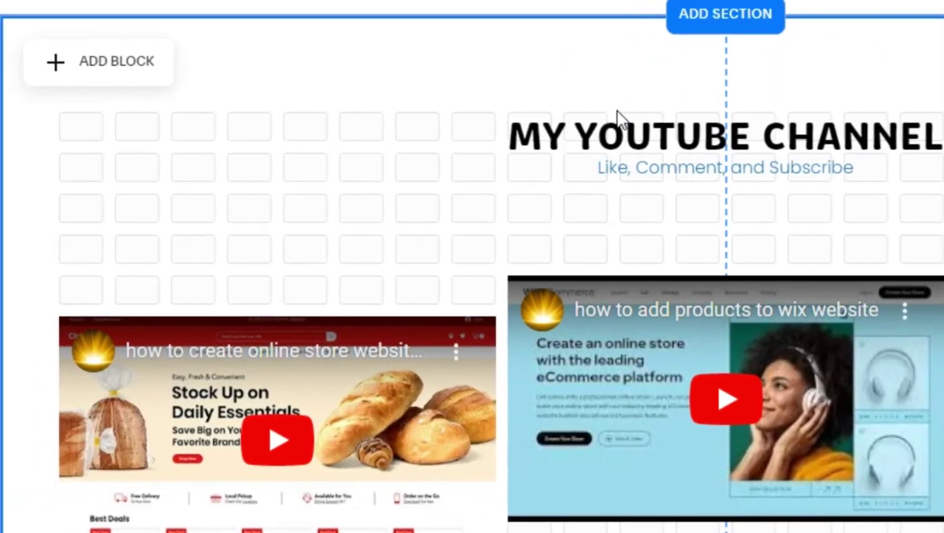
click(90, 53)
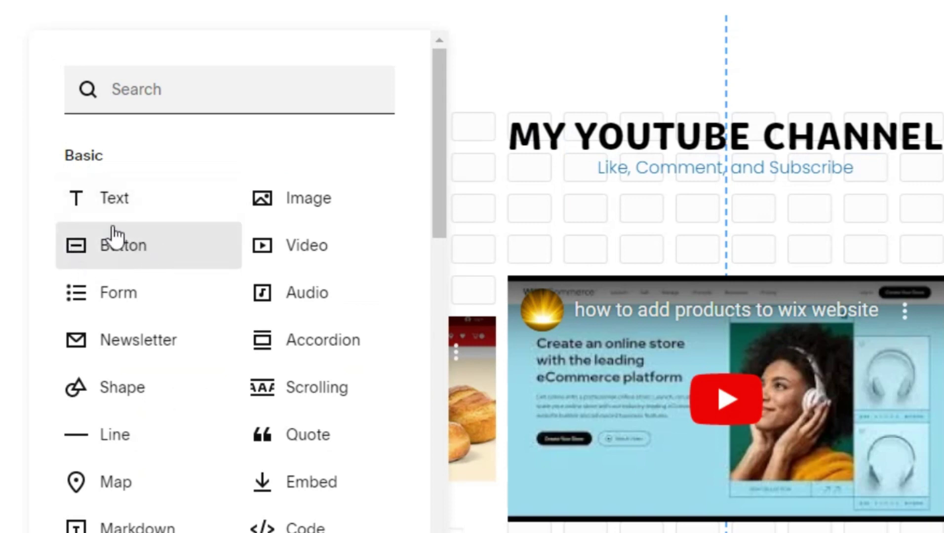
Step: Add a button block and change its label to 'Youtube'
click(106, 245)
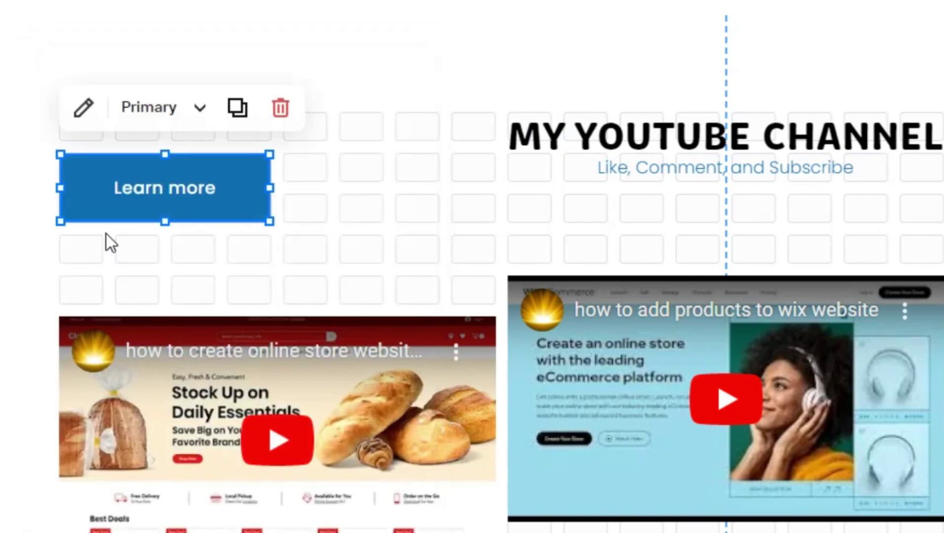
double_click(202, 197)
drag(401, 162, 319, 162)
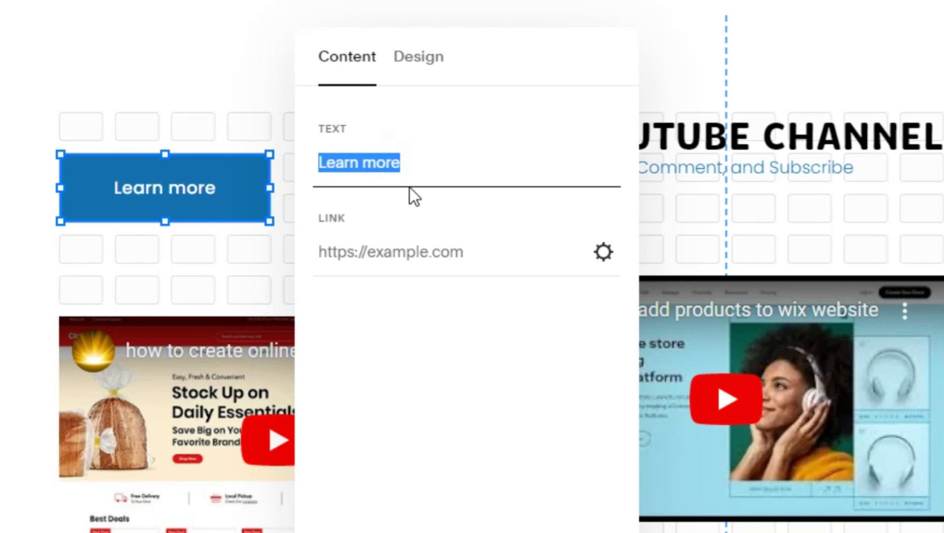
text(B)
key(BackSpace)
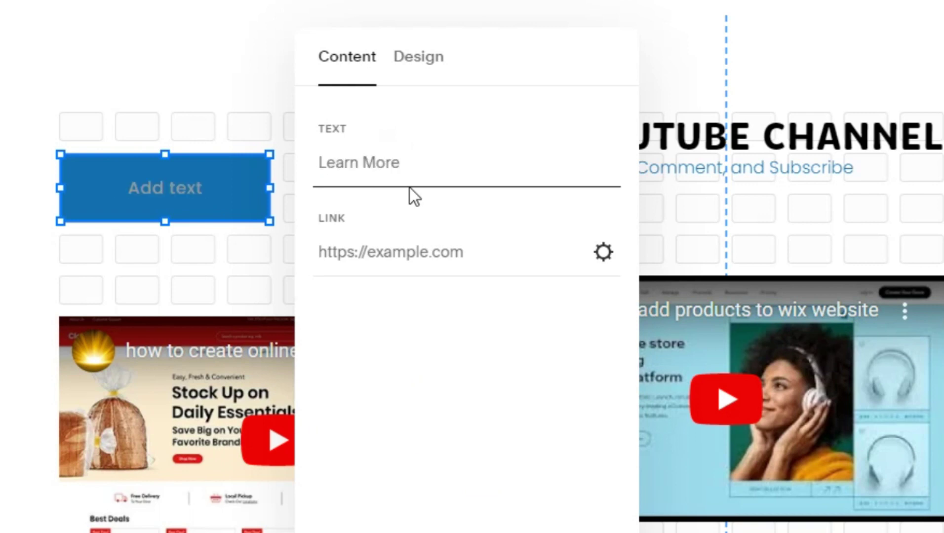
text(M)
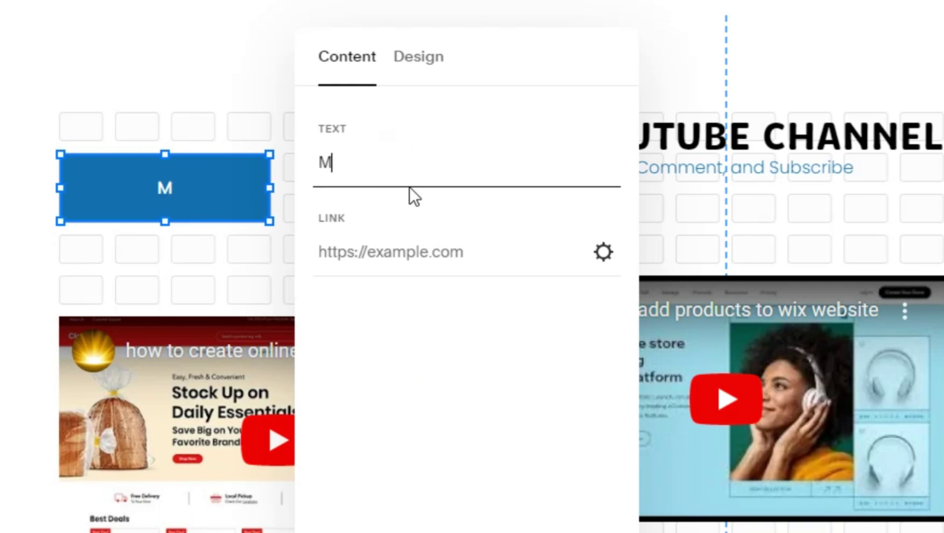
key(BackSpace)
text(youtube)
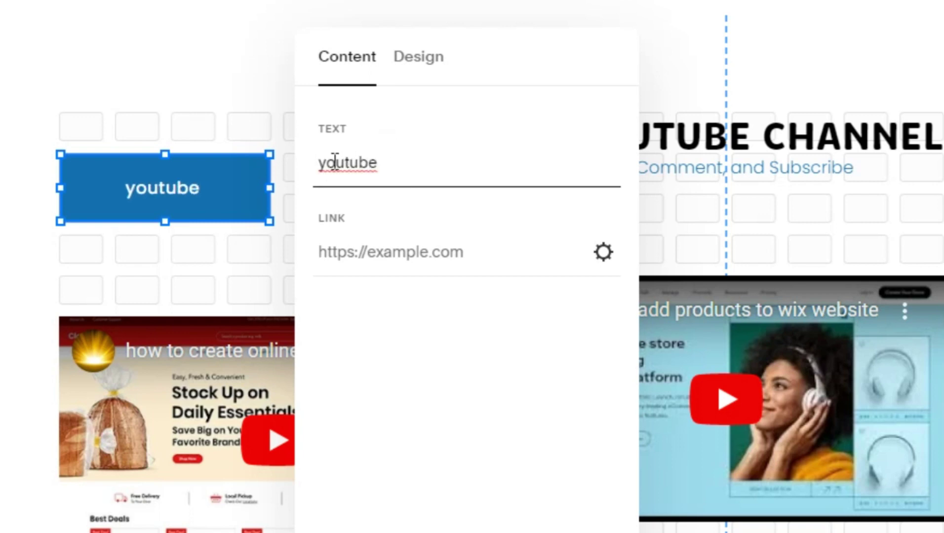
key(Home)
key(Delete)
text(Y)
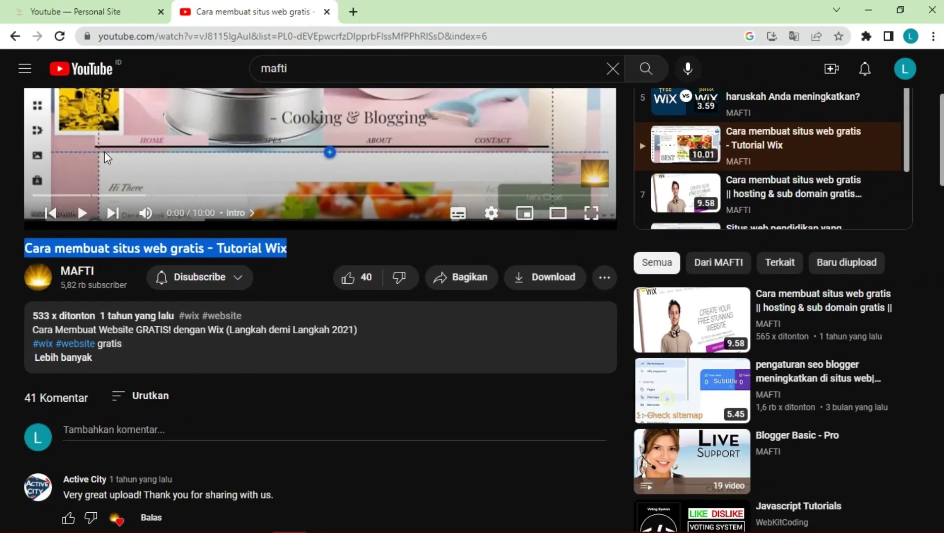
Step: Open the YouTube channel page and select its address in the browser
scroll(45, 492, up, 4)
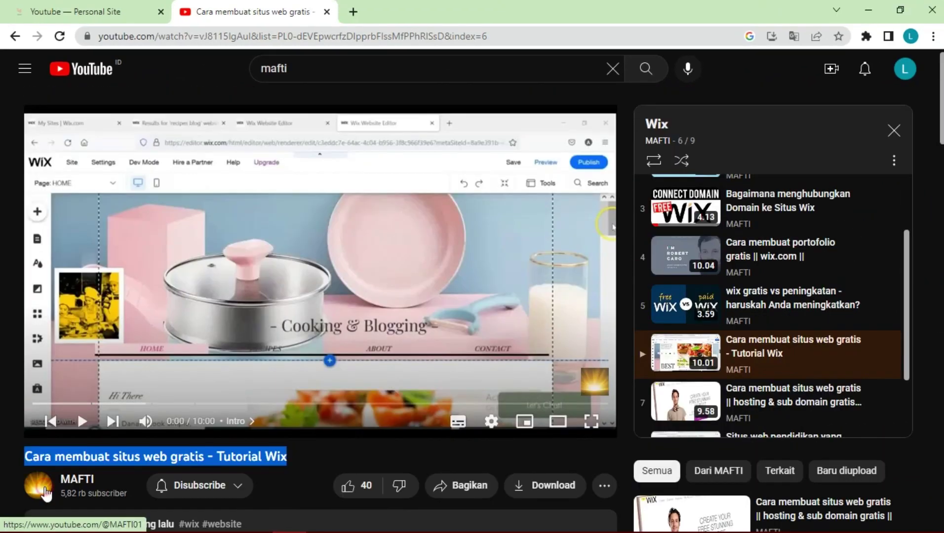
click(46, 492)
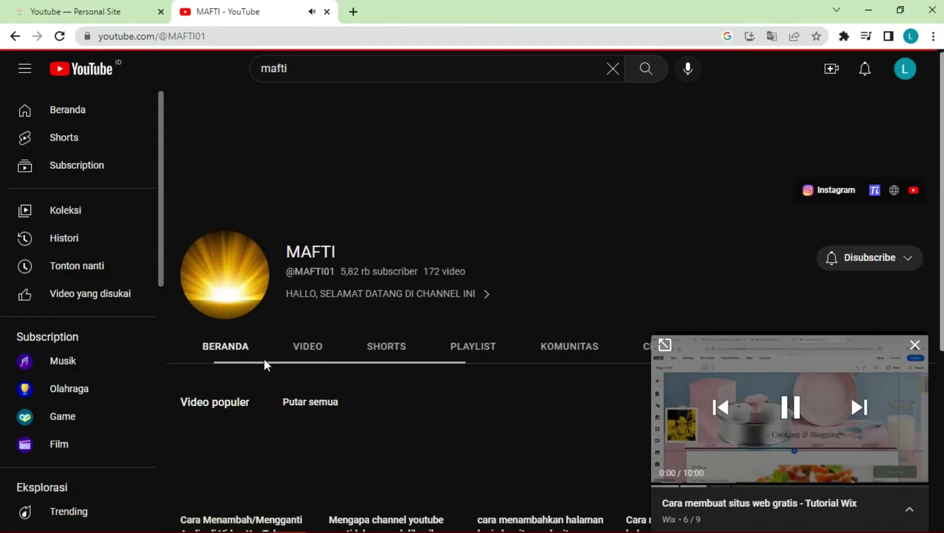
click(916, 345)
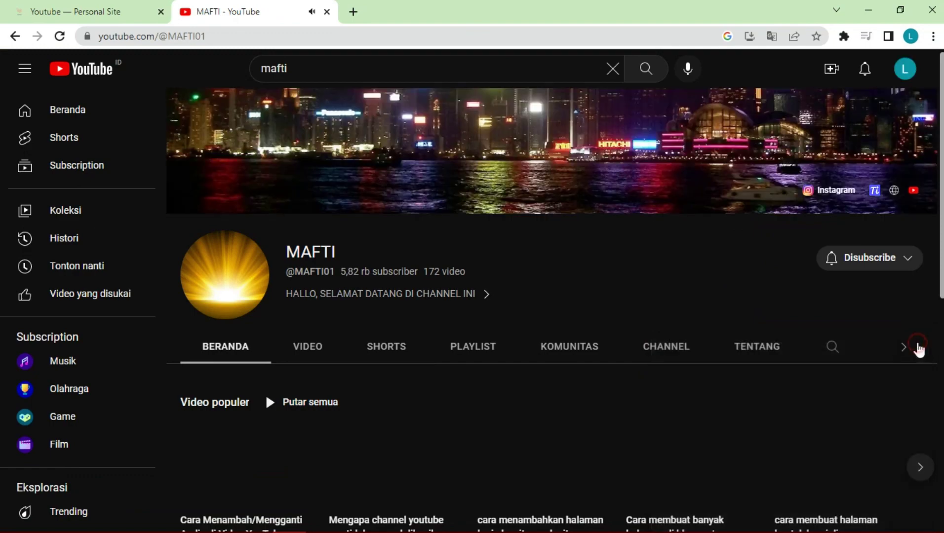
click(222, 39)
Step: Paste the YouTube channel URL into the Youtube button's link field
key(ctrl+a)
key(ctrl+c)
click(74, 11)
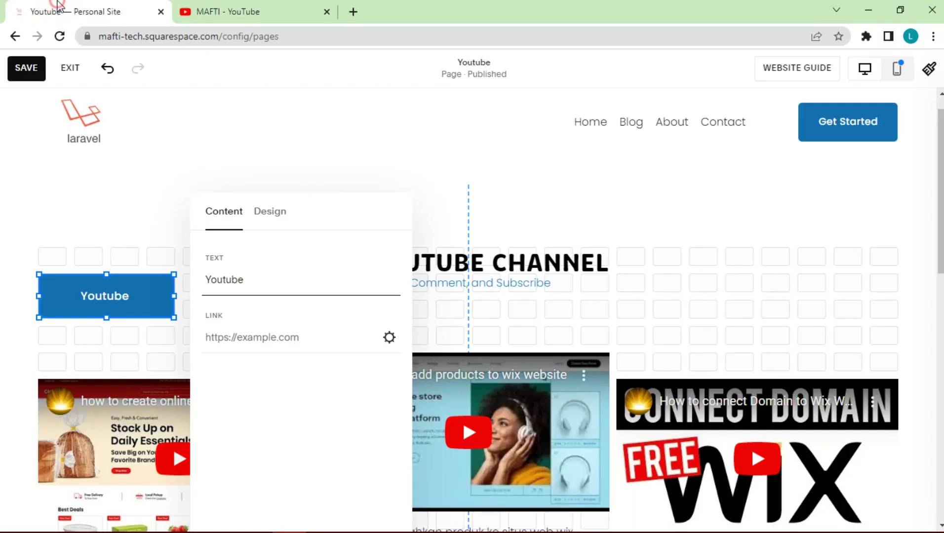
click(278, 341)
key(ctrl+v)
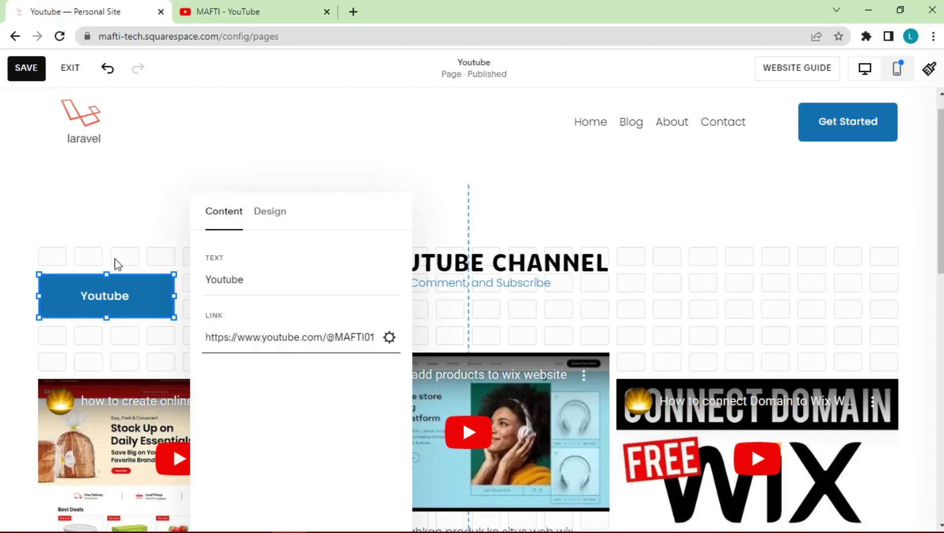
Step: Set the button to Tertiary style and centre it under the subtitle
click(270, 224)
click(312, 278)
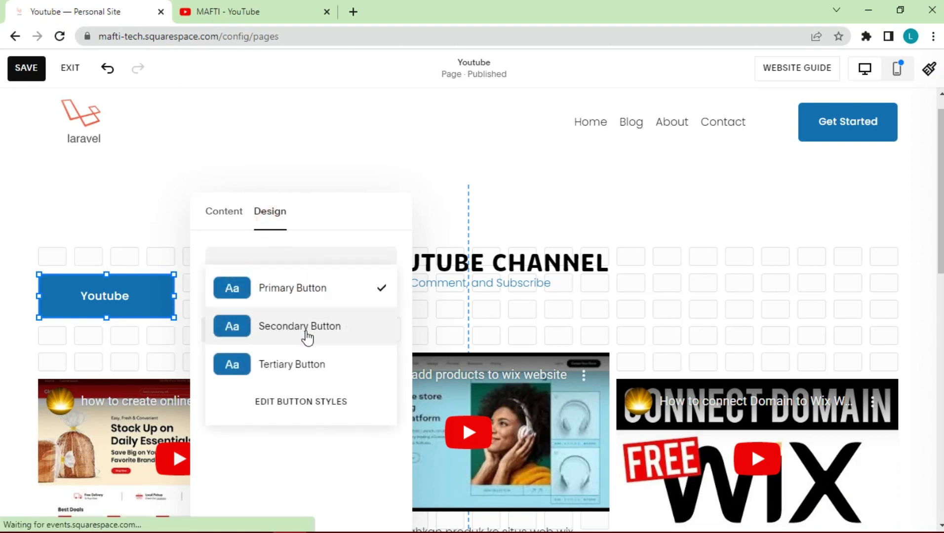
click(290, 371)
click(277, 171)
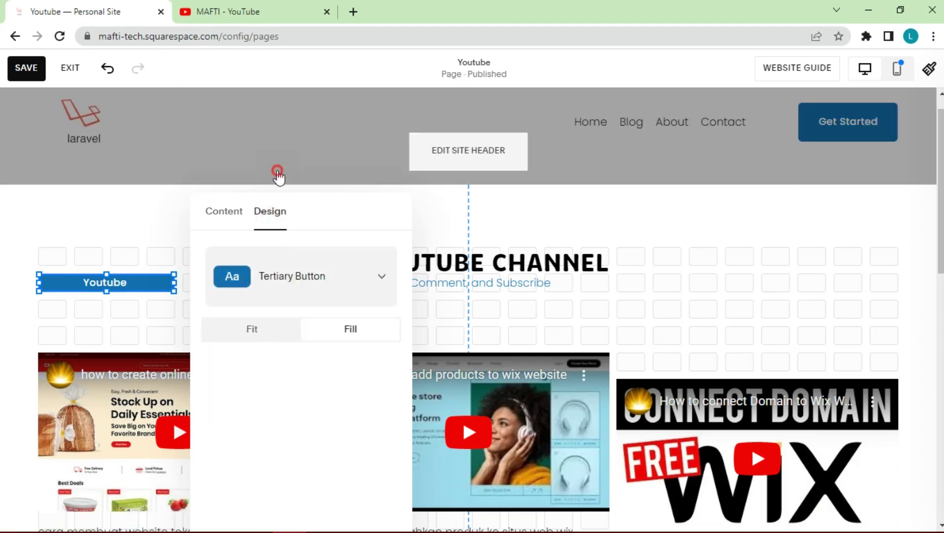
click(147, 225)
drag(148, 305, 492, 354)
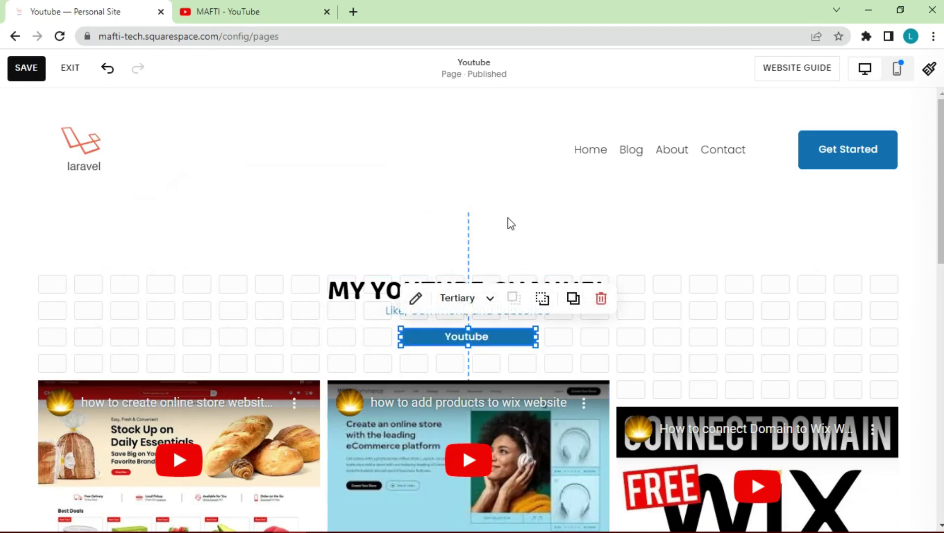
scroll(510, 224, down, 8)
click(664, 385)
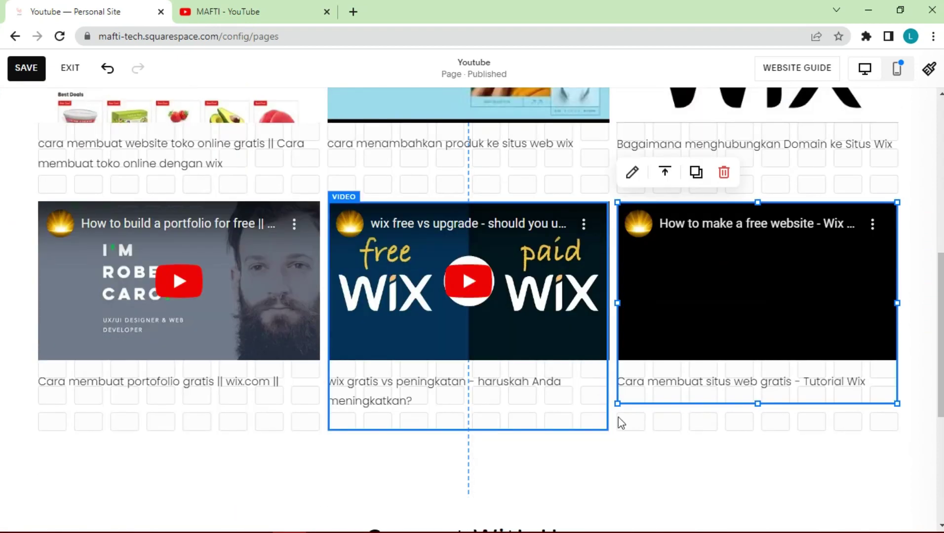
click(651, 473)
scroll(648, 464, down, 3)
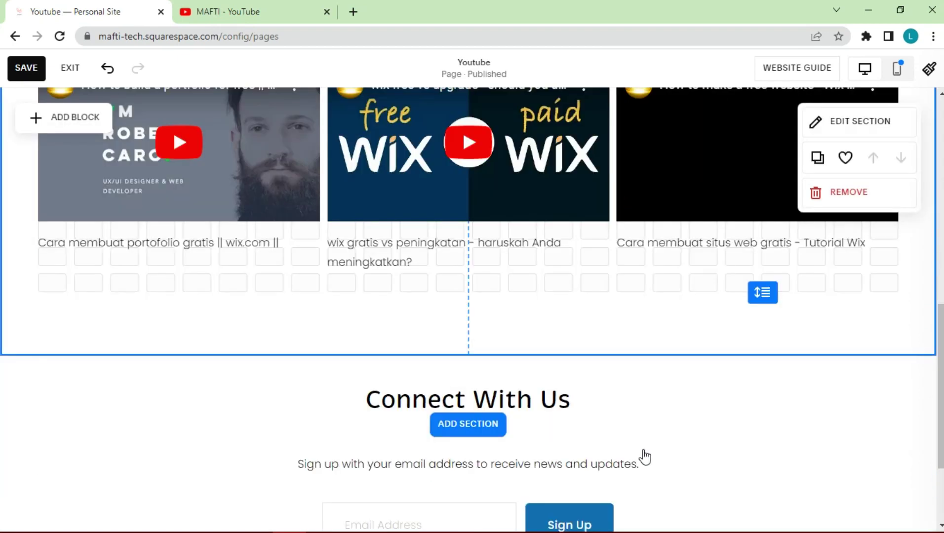
scroll(645, 455, up, 8)
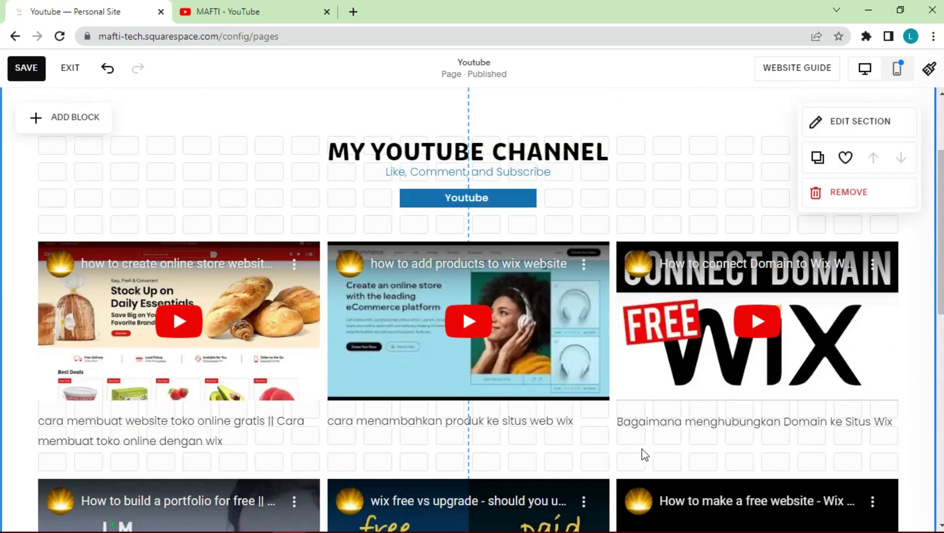
scroll(644, 454, down, 3)
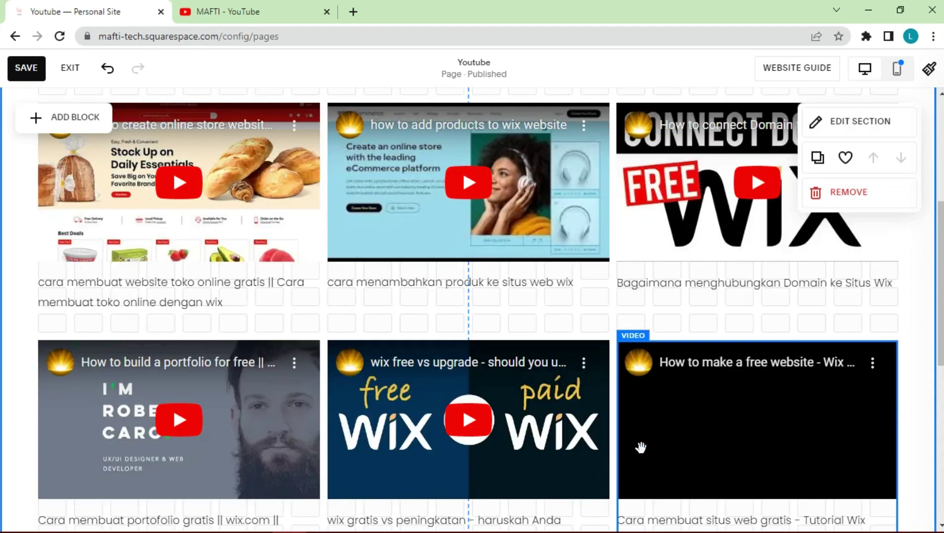
scroll(706, 297, up, 3)
scroll(718, 270, down, 1)
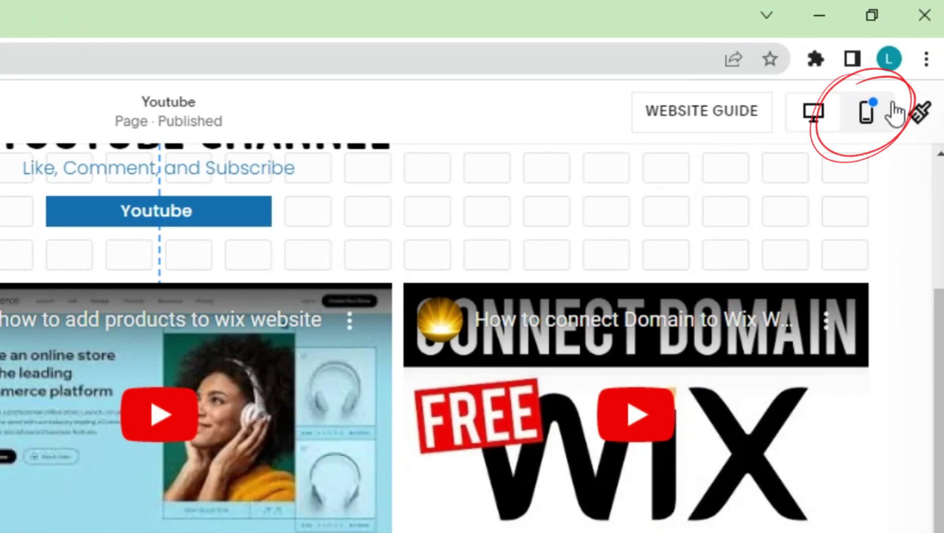
Step: In mobile view, move the subscribe text up under the heading
click(865, 112)
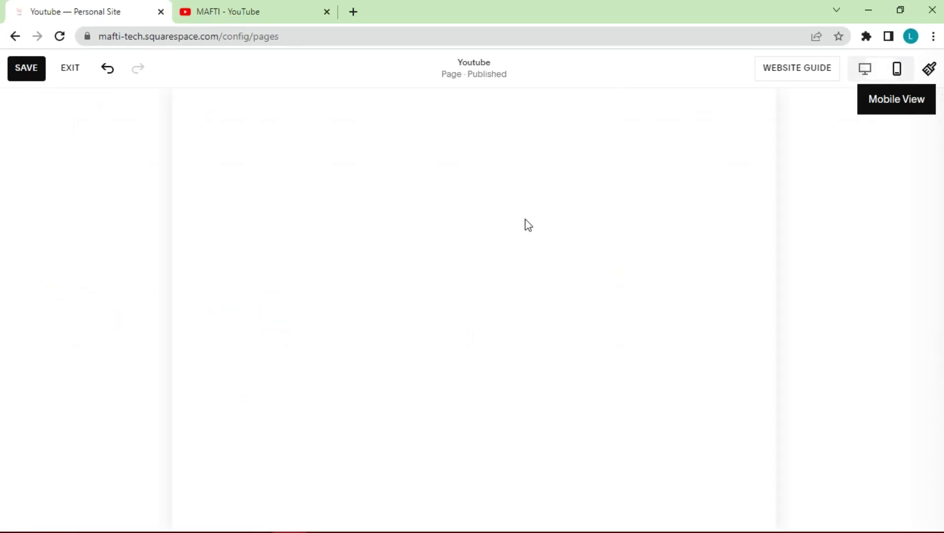
scroll(509, 297, up, 3)
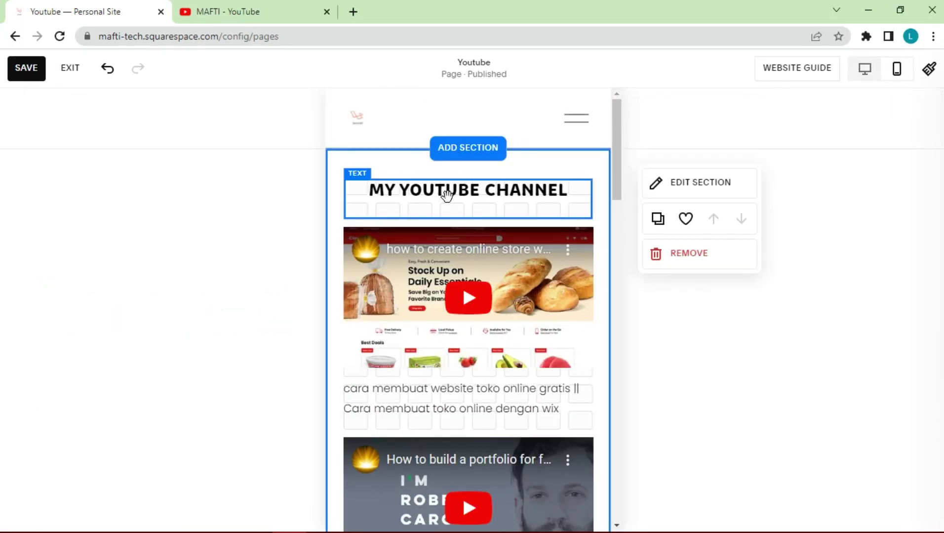
scroll(446, 195, down, 5)
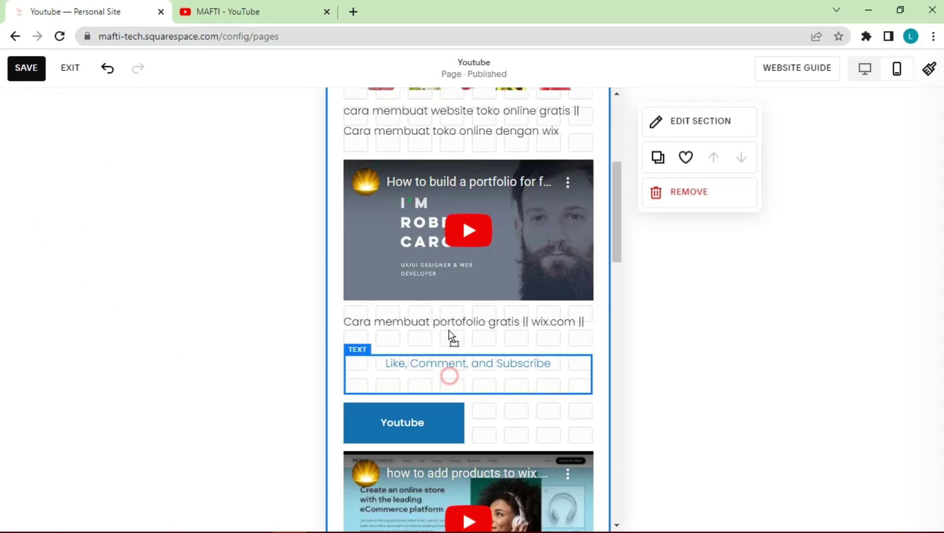
drag(451, 336, 450, 166)
Step: Slim the Youtube button, place it under the subscribe text, and move the video below
scroll(476, 232, down, 7)
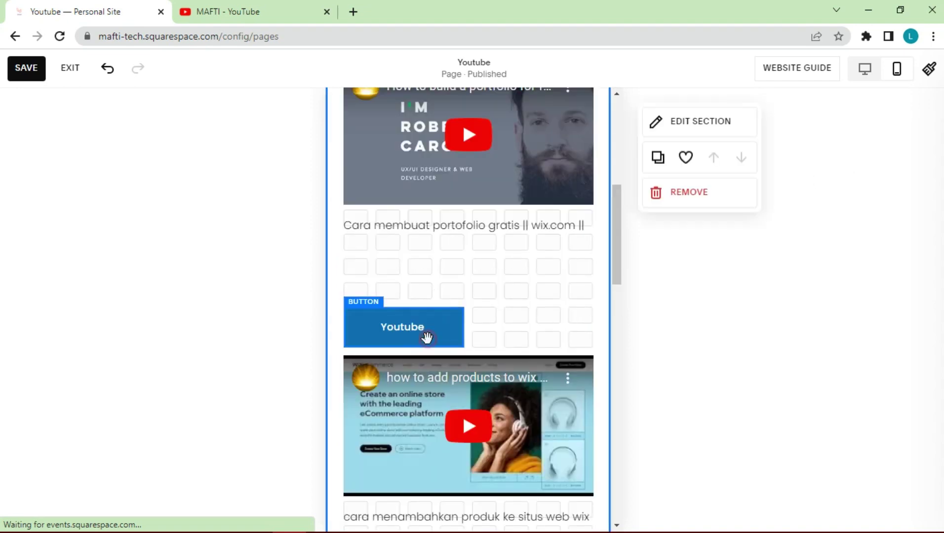
click(427, 338)
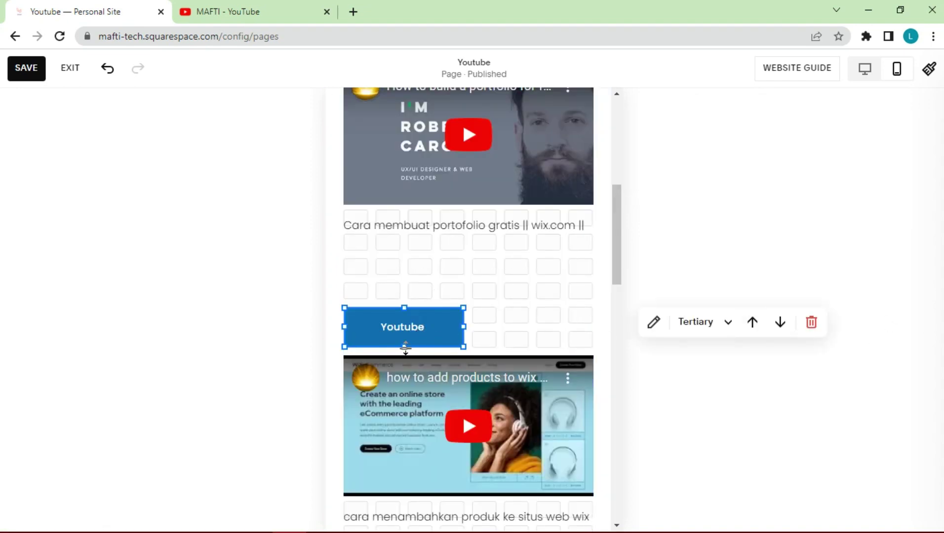
drag(405, 348, 411, 325)
scroll(410, 324, up, 3)
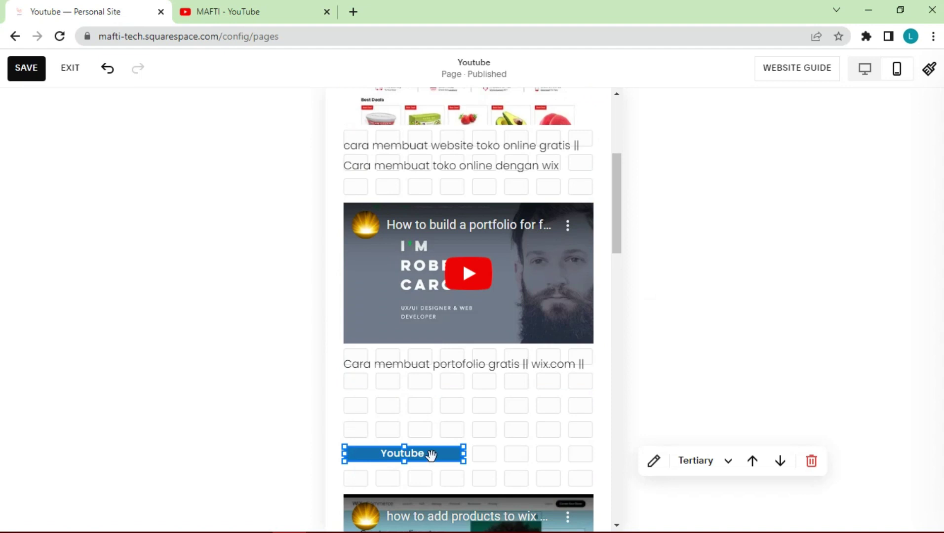
drag(430, 455, 491, 242)
drag(493, 241, 500, 316)
scroll(624, 179, up, 1)
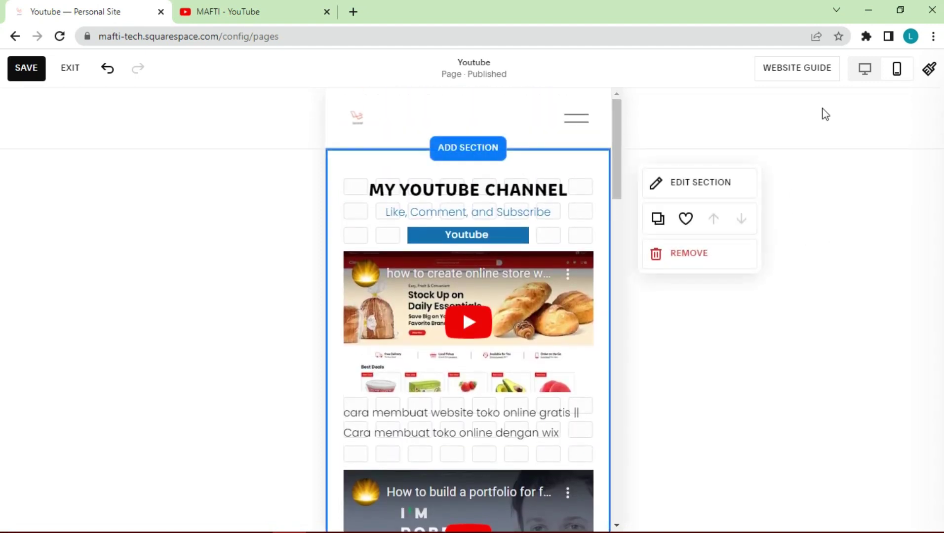
Step: Return to desktop view and open the YouTube section's settings
click(866, 69)
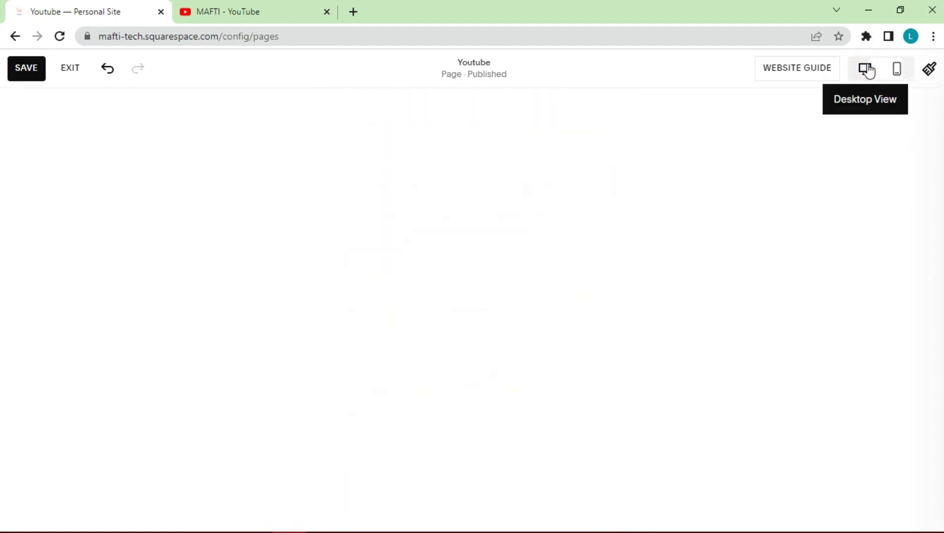
scroll(502, 173, down, 2)
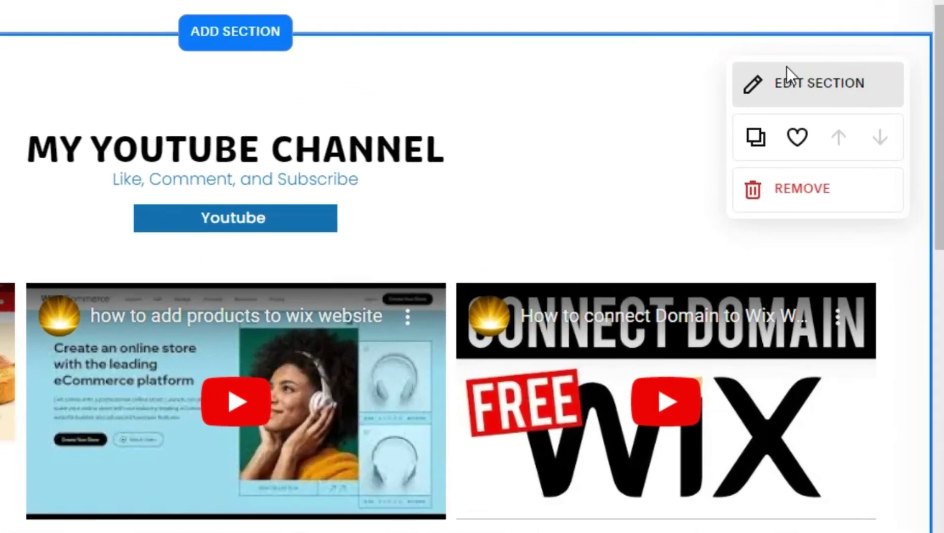
click(863, 178)
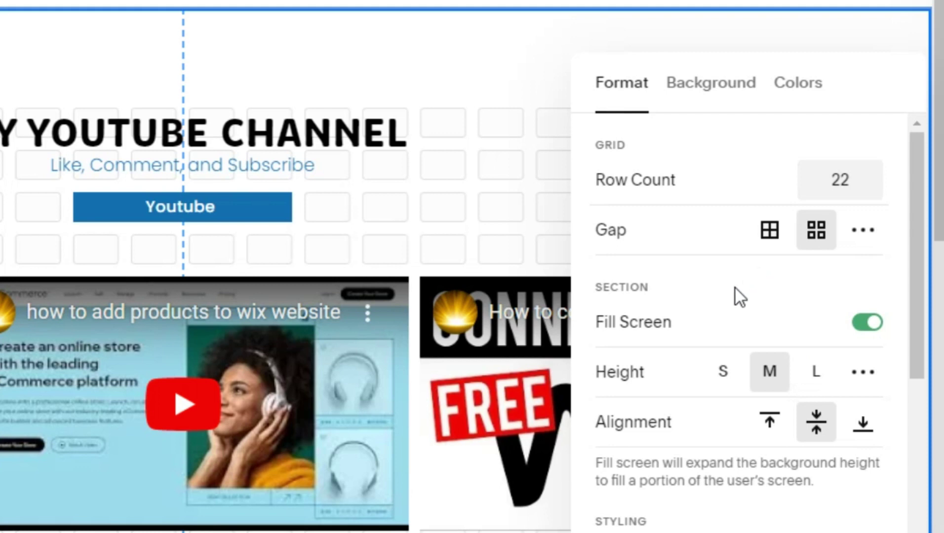
scroll(735, 289, down, 4)
scroll(736, 289, up, 4)
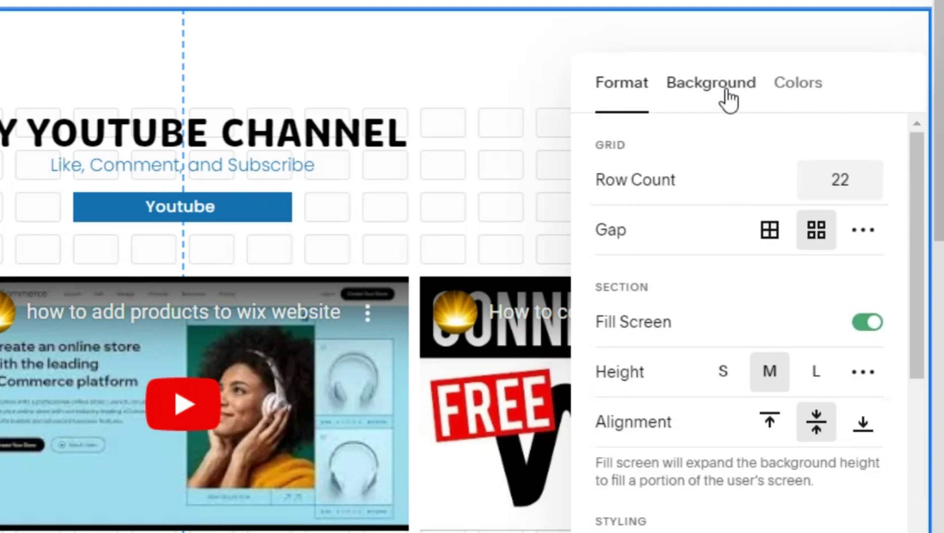
Step: Try Dark 2, then apply the light grey Light 2 colour theme
click(732, 85)
click(797, 89)
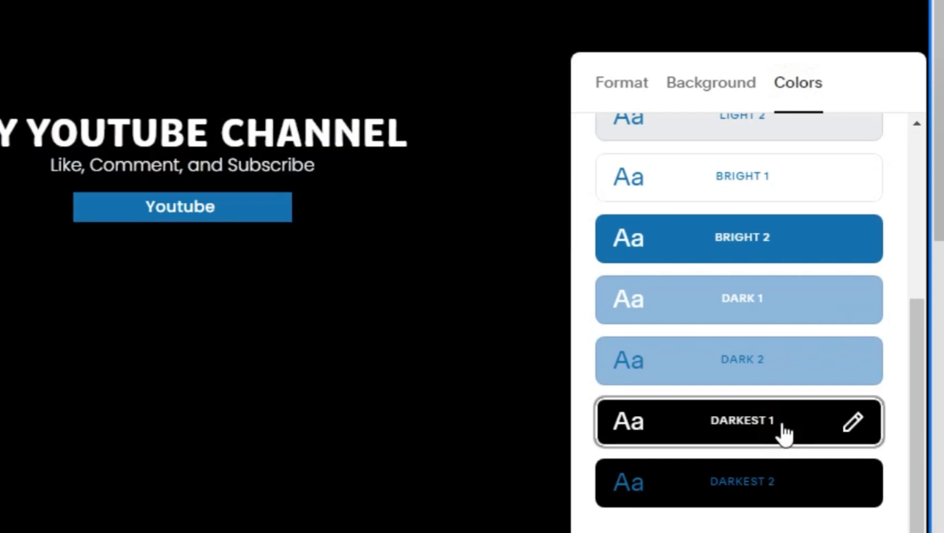
click(773, 366)
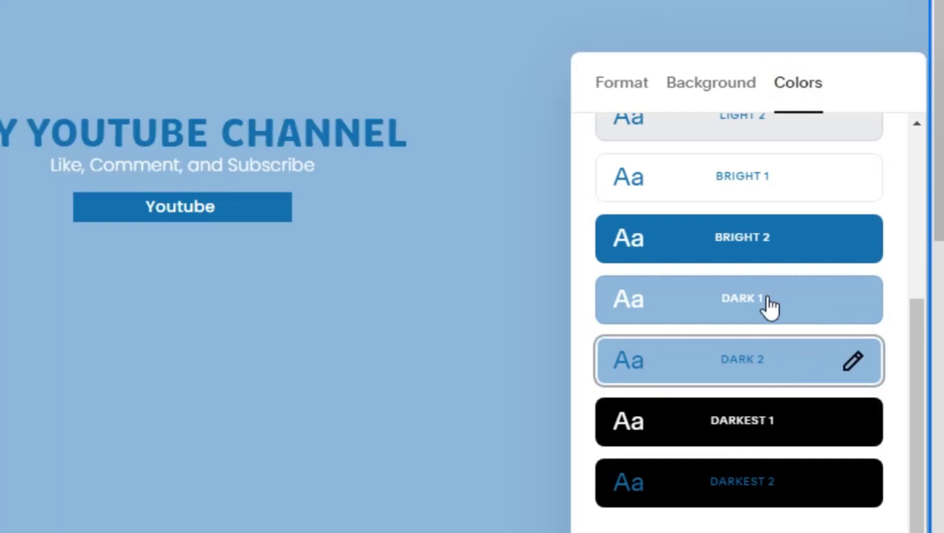
scroll(785, 321, up, 5)
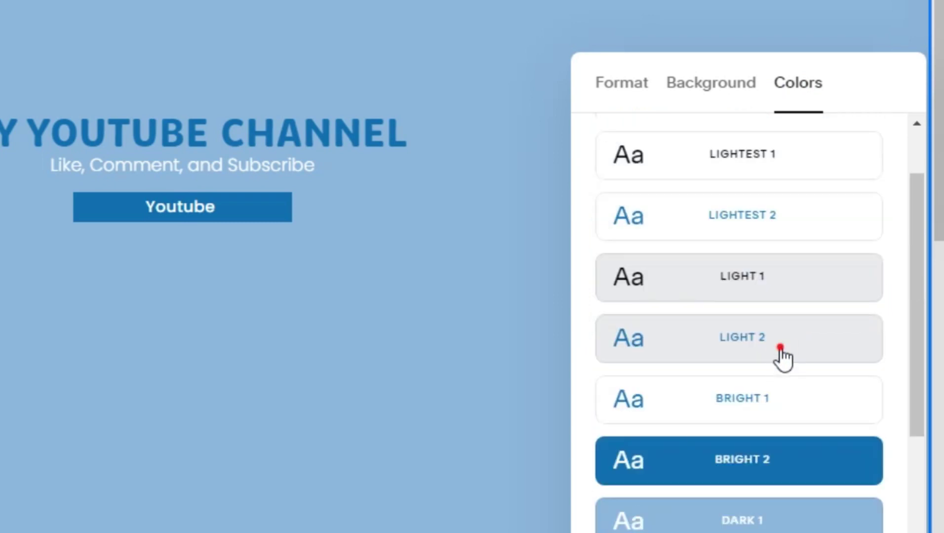
click(780, 347)
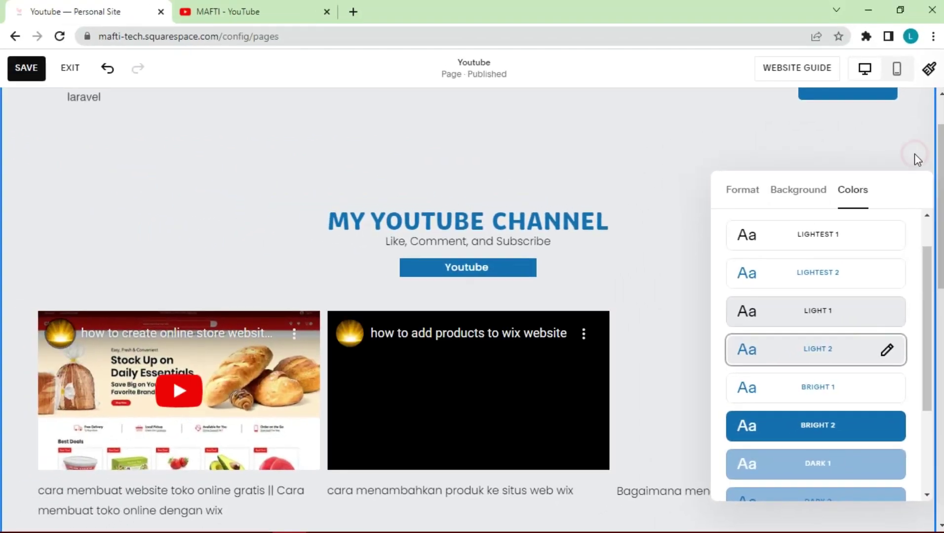
Step: Close the colour panel, save the Youtube page, and exit the editor
click(915, 154)
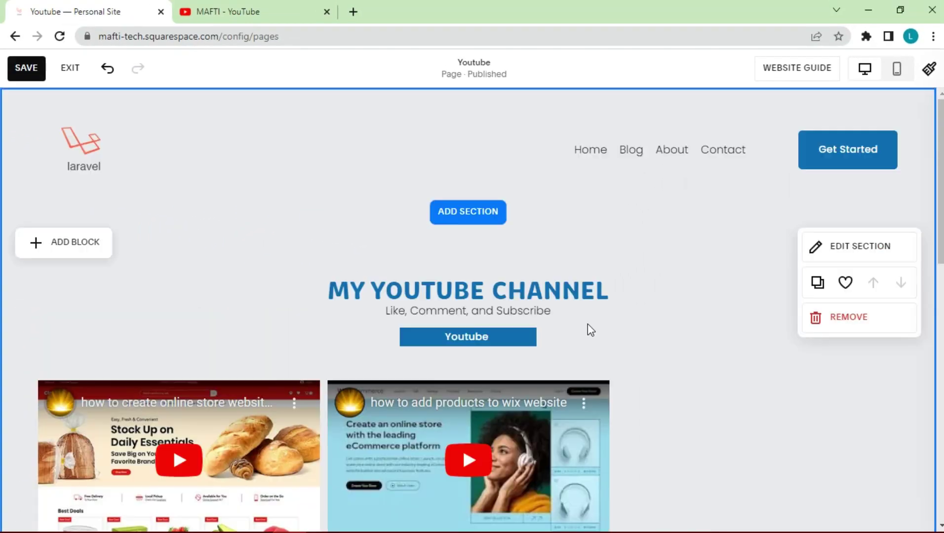
scroll(588, 326, down, 6)
scroll(590, 320, down, 3)
scroll(698, 440, up, 7)
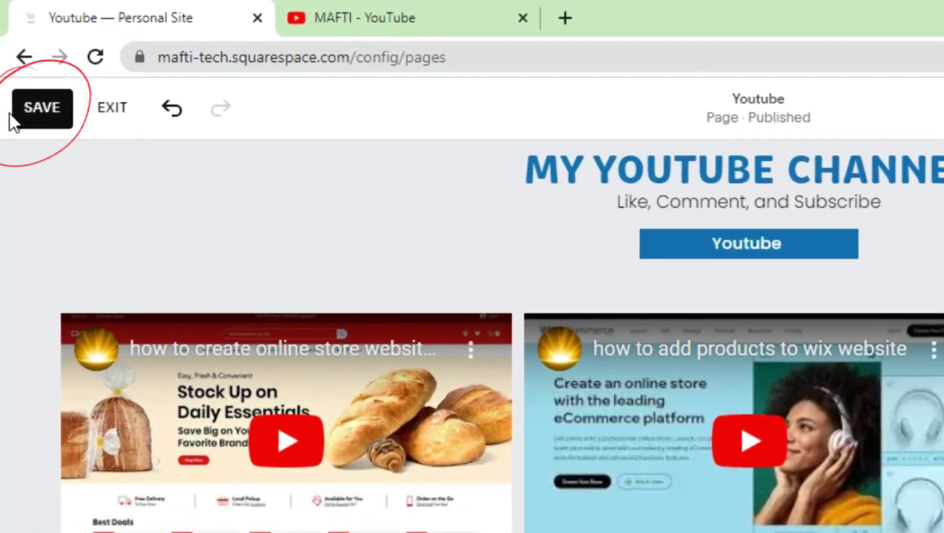
click(38, 109)
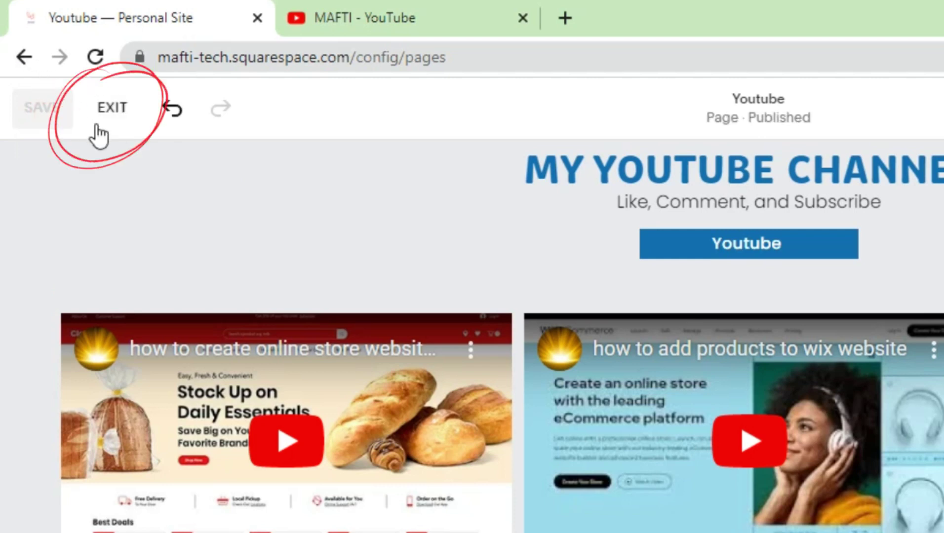
click(120, 110)
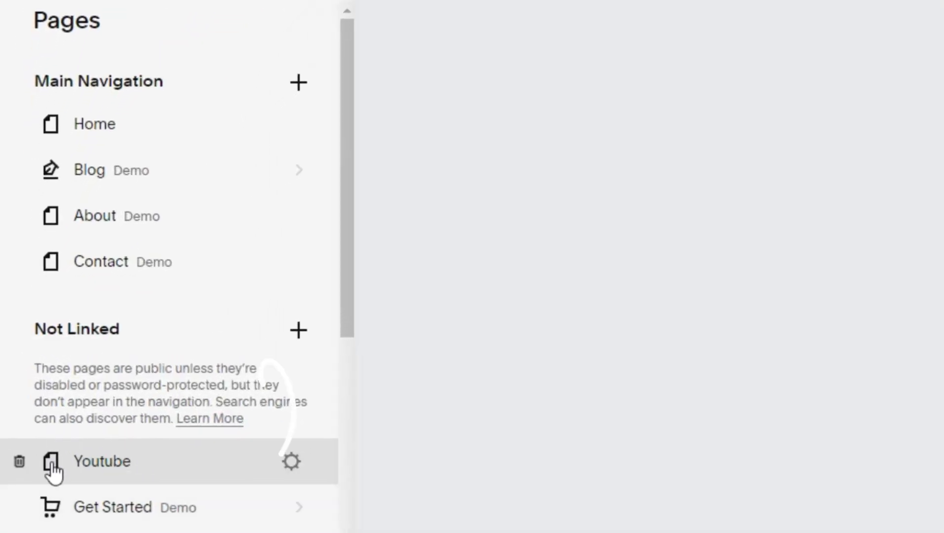
Step: Drag the Youtube page from Not Linked into Main Navigation between About and Contact
mouse_move(128, 469)
mouse_down()
mouse_move(144, 291)
mouse_move(149, 305)
mouse_move(203, 263)
mouse_up()
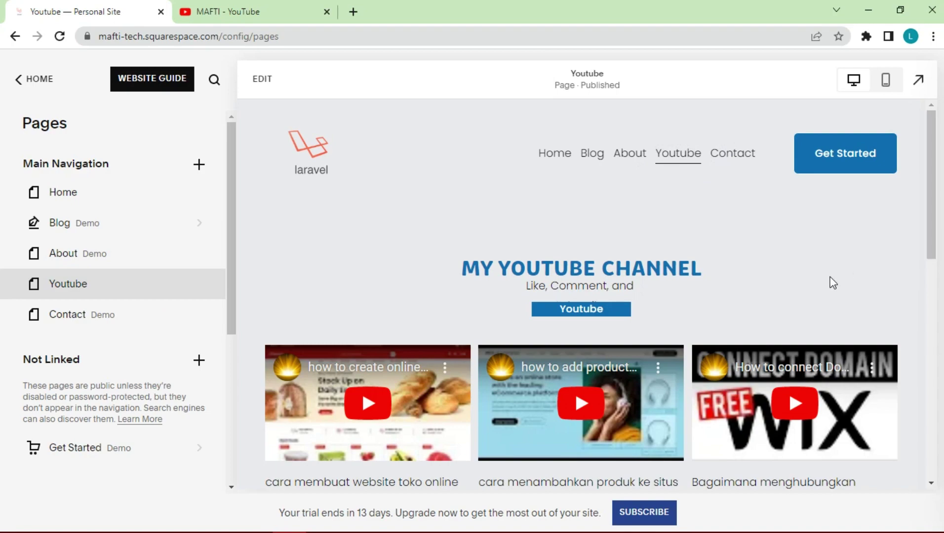
scroll(832, 282, down, 4)
scroll(833, 283, down, 7)
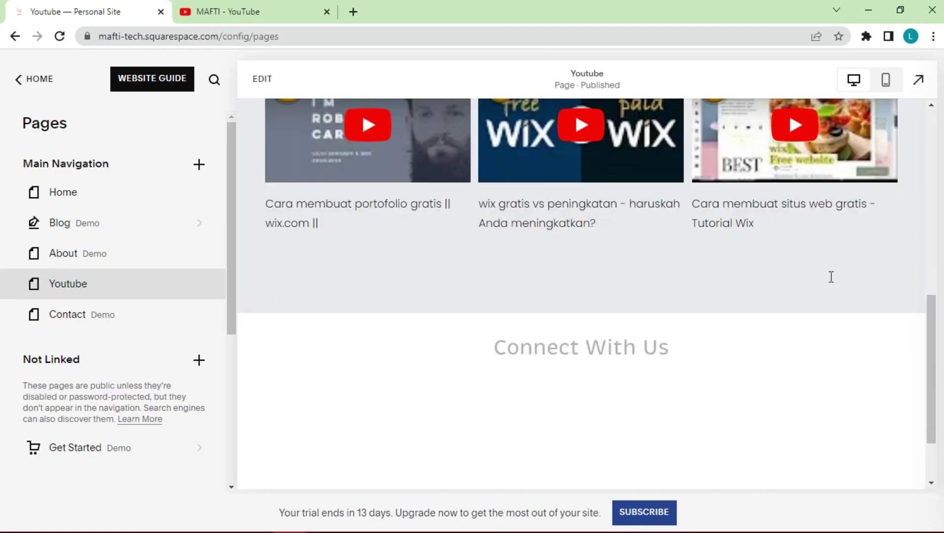
scroll(833, 282, up, 10)
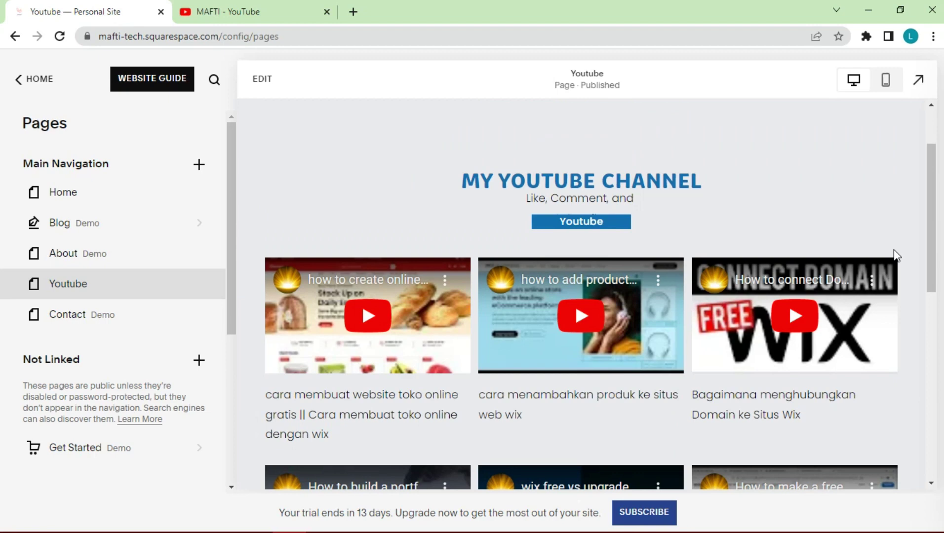
drag(937, 239, 922, 268)
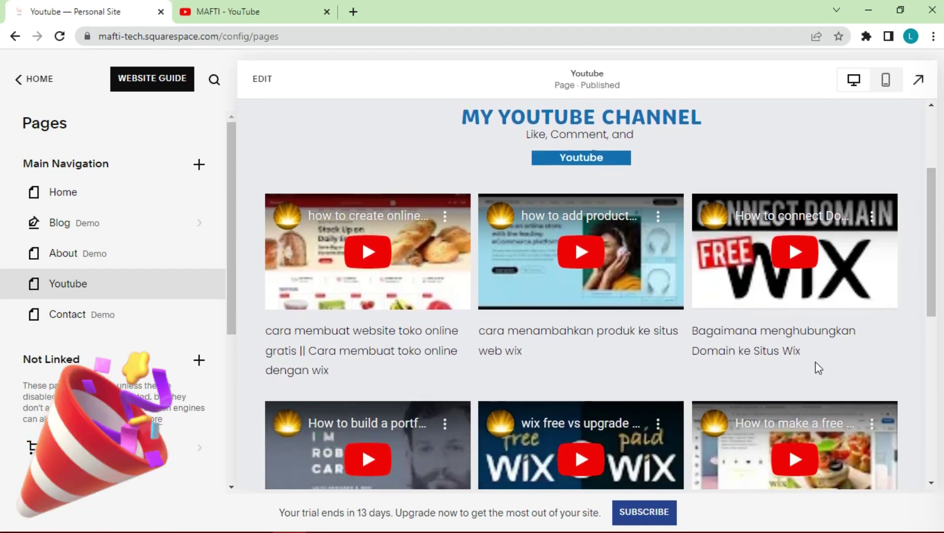